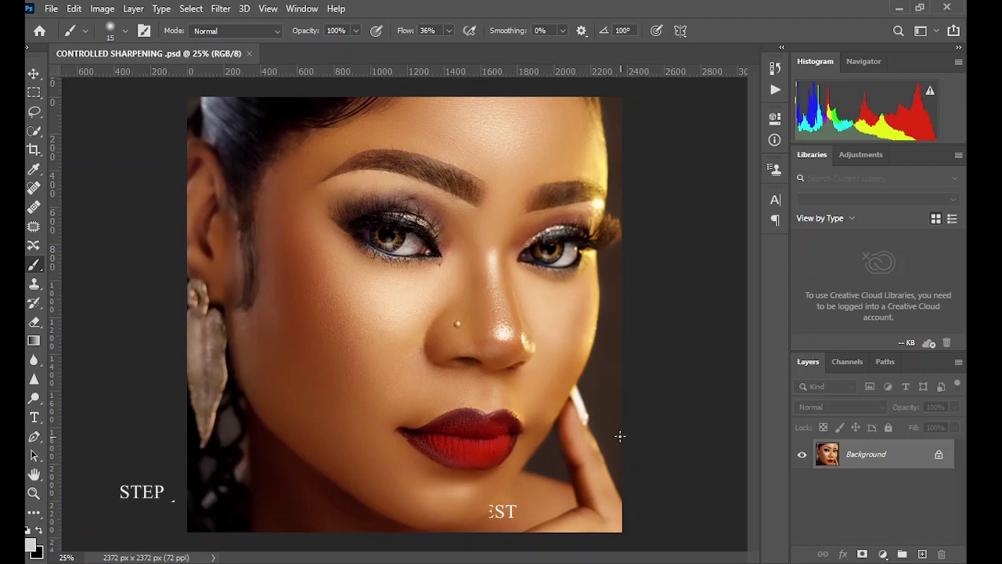
Duplicate the Background layer and rename the copy sharpen
left_click_drag(883, 455, 922, 553)
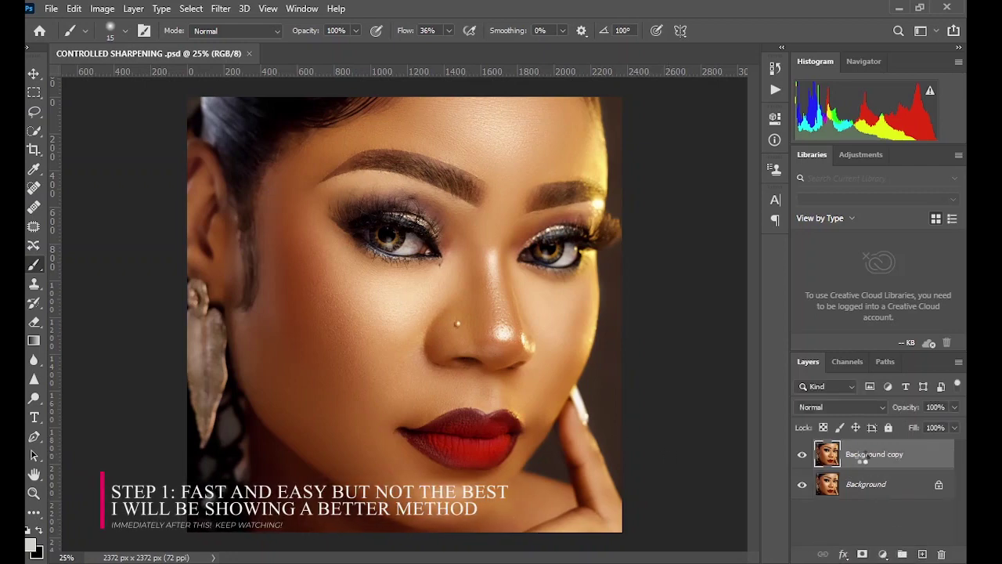
double_click(863, 456)
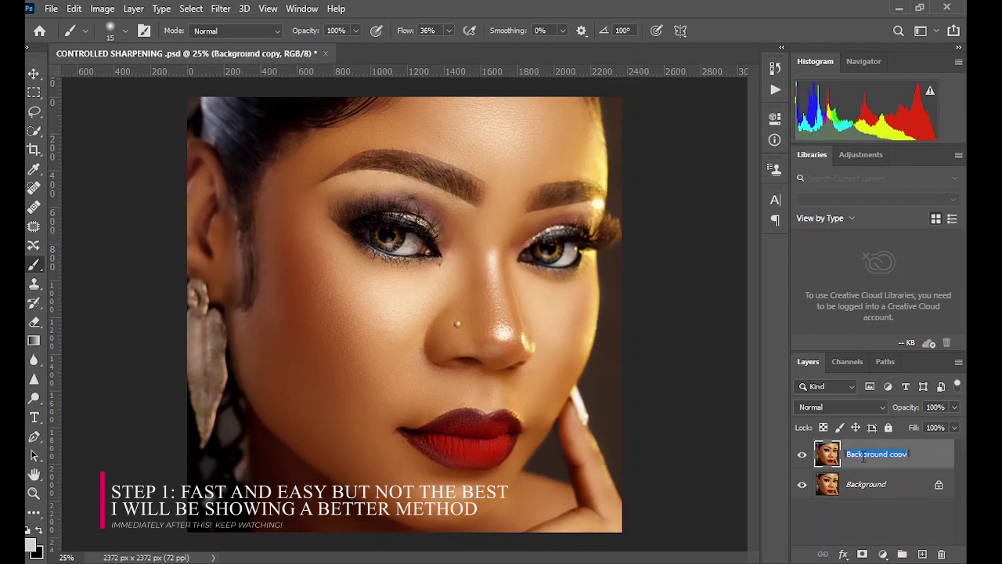
type("sharpen")
key("Return")
Convert the sharpen layer to a smart object and apply a High Pass filter with a radius of 16.6 pixels
right_click(867, 450)
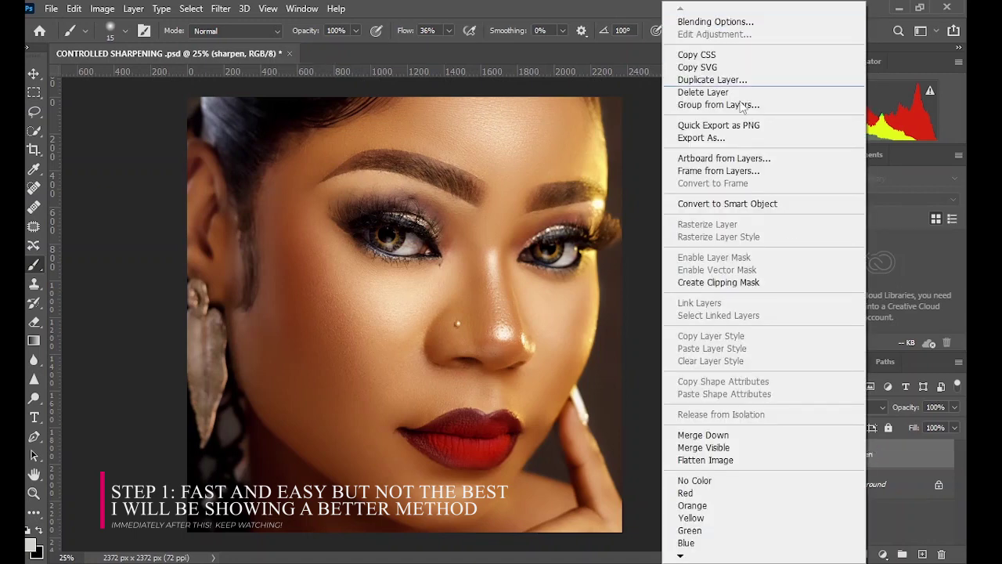
left_click(757, 205)
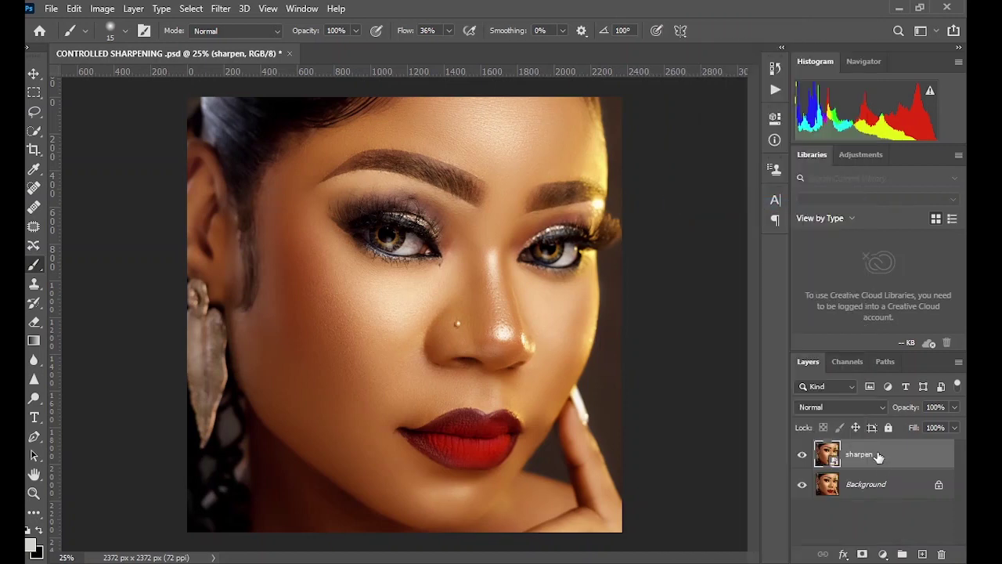
left_click(219, 9)
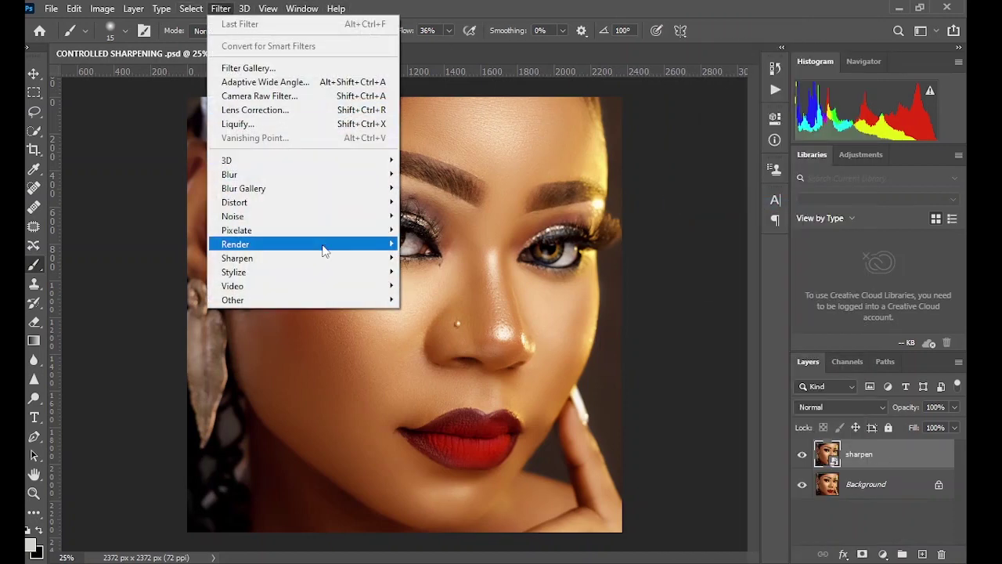
mouse_move(343, 300)
left_click(426, 314)
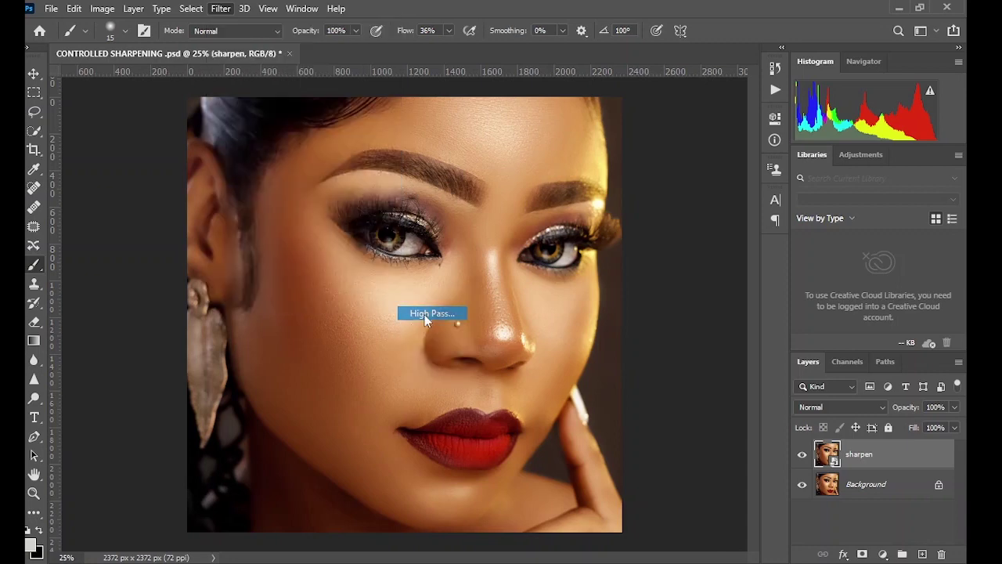
left_click_drag(453, 319, 442, 321)
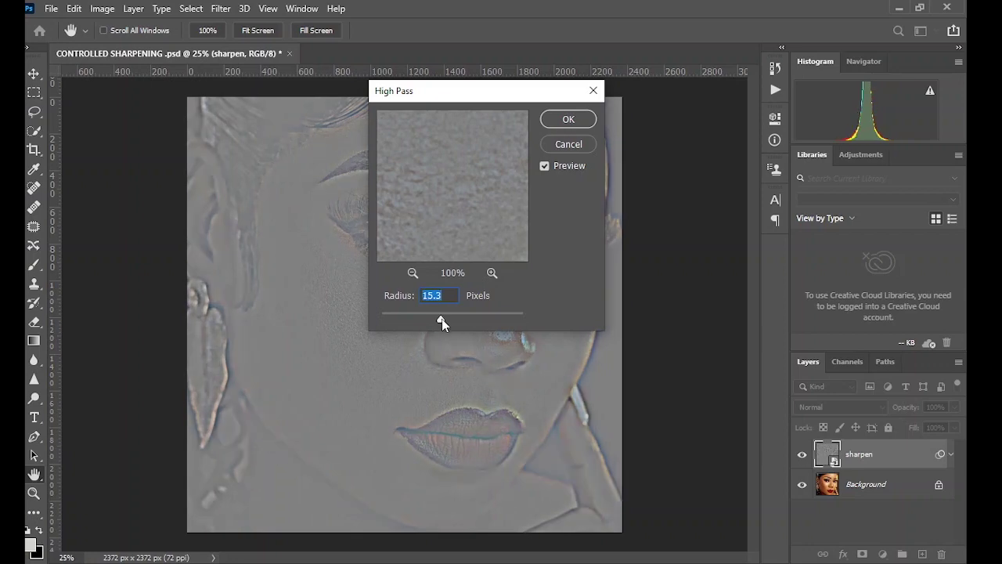
left_click_drag(440, 319, 442, 320)
left_click(562, 122)
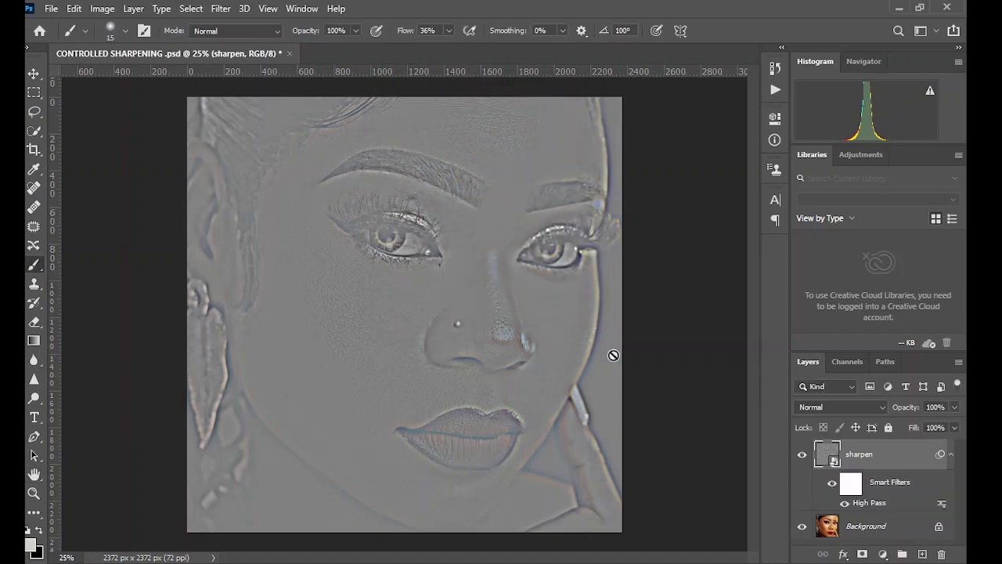
Set the sharpen layer's blend mode to Overlay and compare the portrait with the layer hidden and shown
left_click(802, 409)
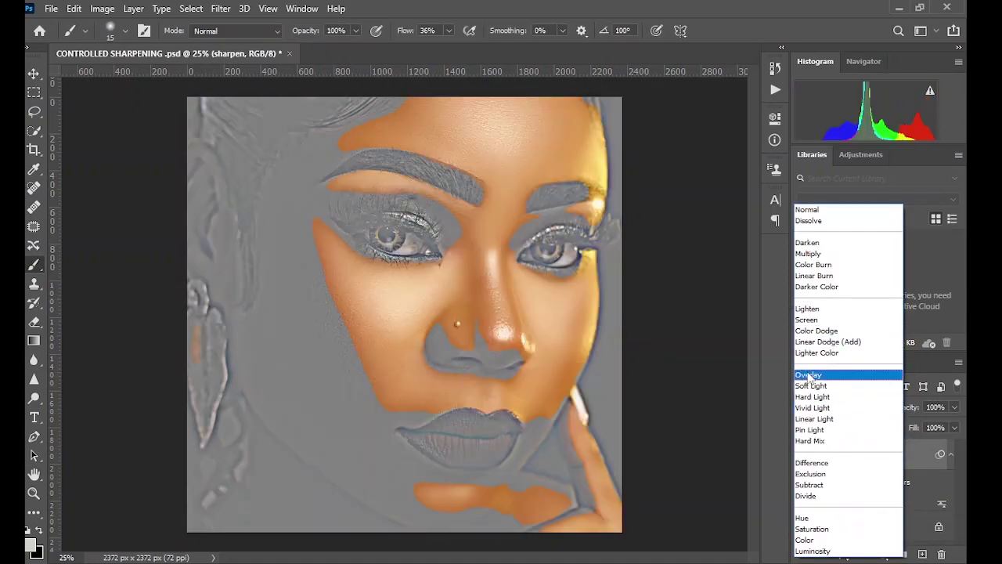
left_click(809, 379)
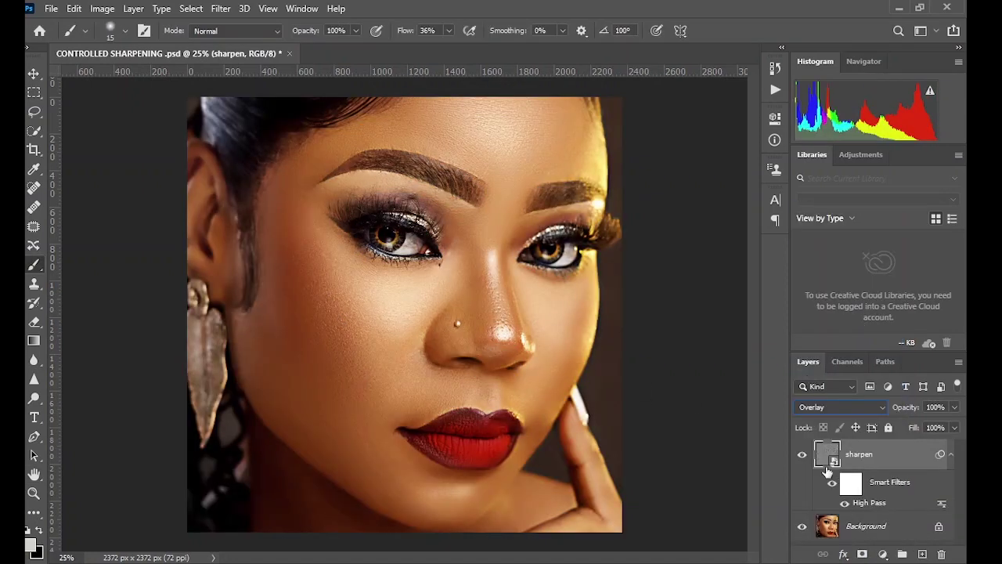
left_click(803, 457)
left_click(802, 458)
Examine the cheek's skin texture up close with the sharpen layer hidden and shown
left_click(35, 491)
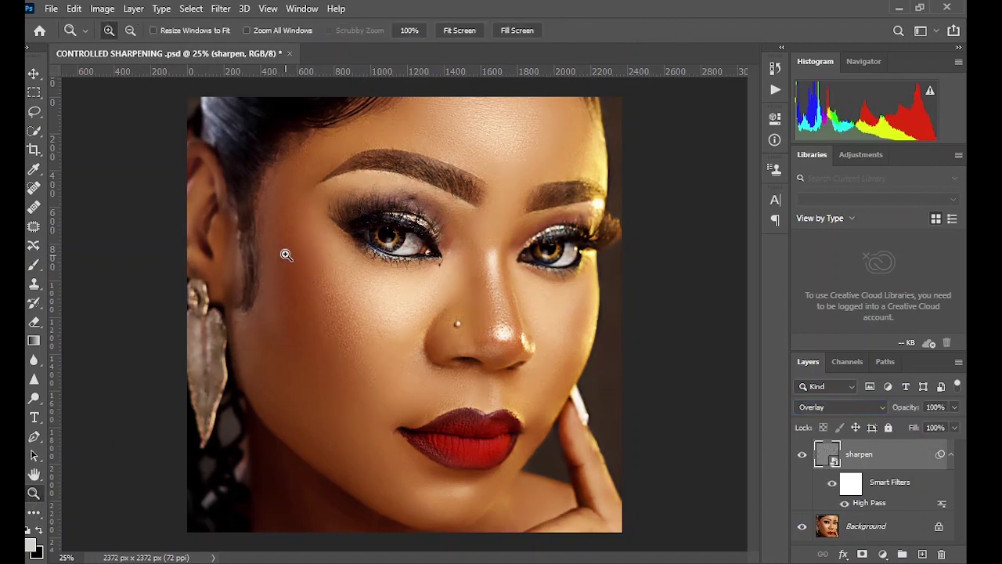
left_click_drag(284, 258, 396, 339)
left_click(803, 458)
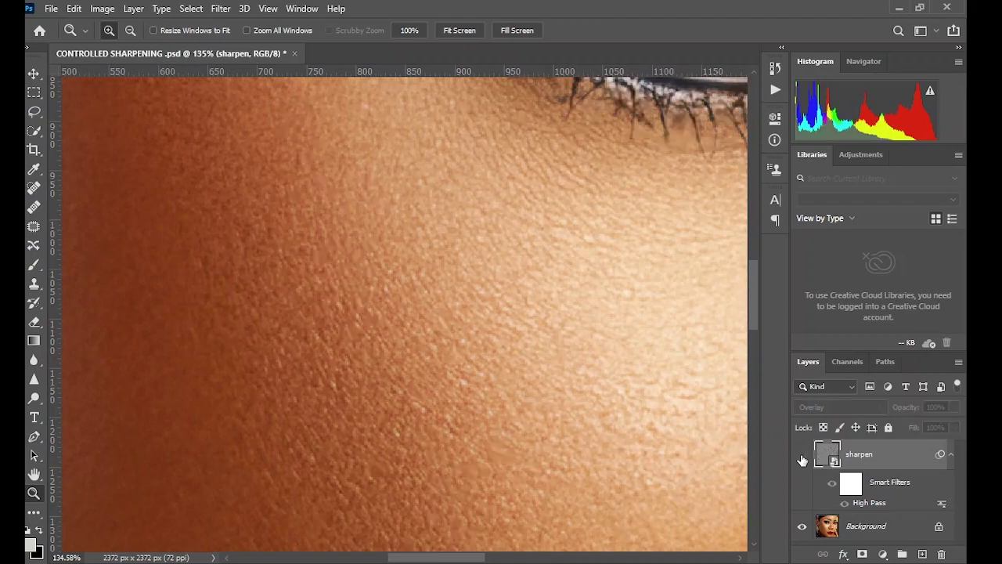
left_click(803, 457)
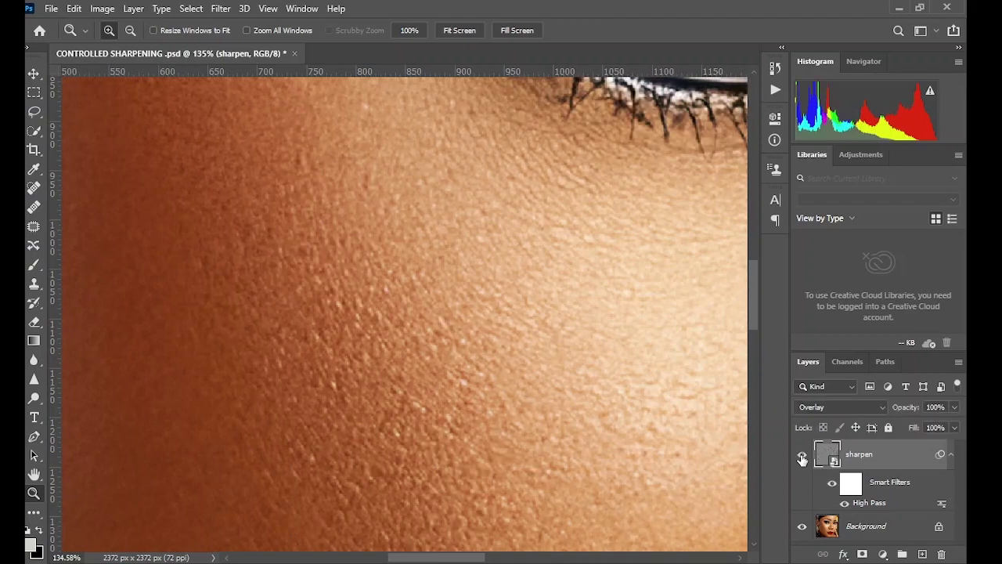
left_click(267, 8)
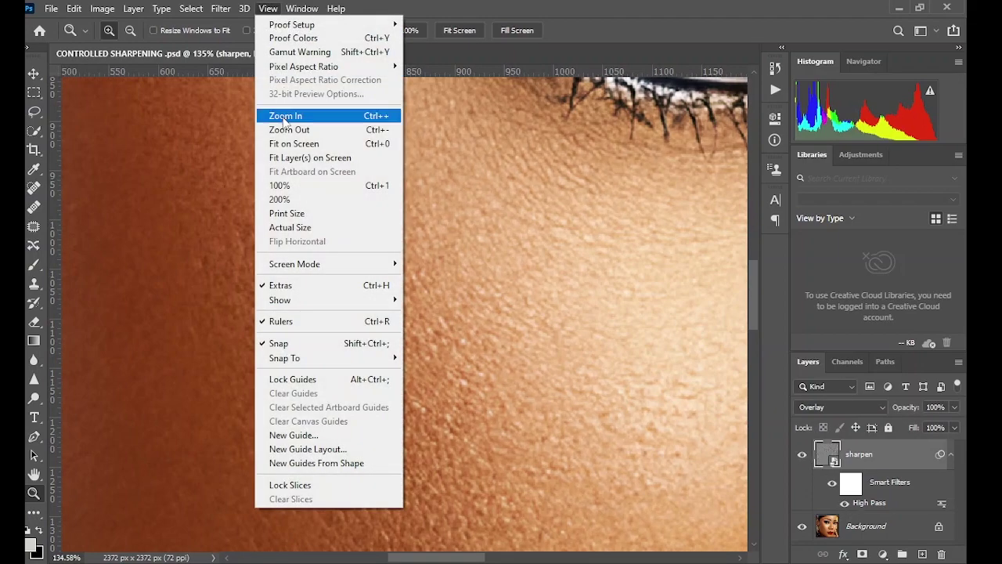
key("Escape")
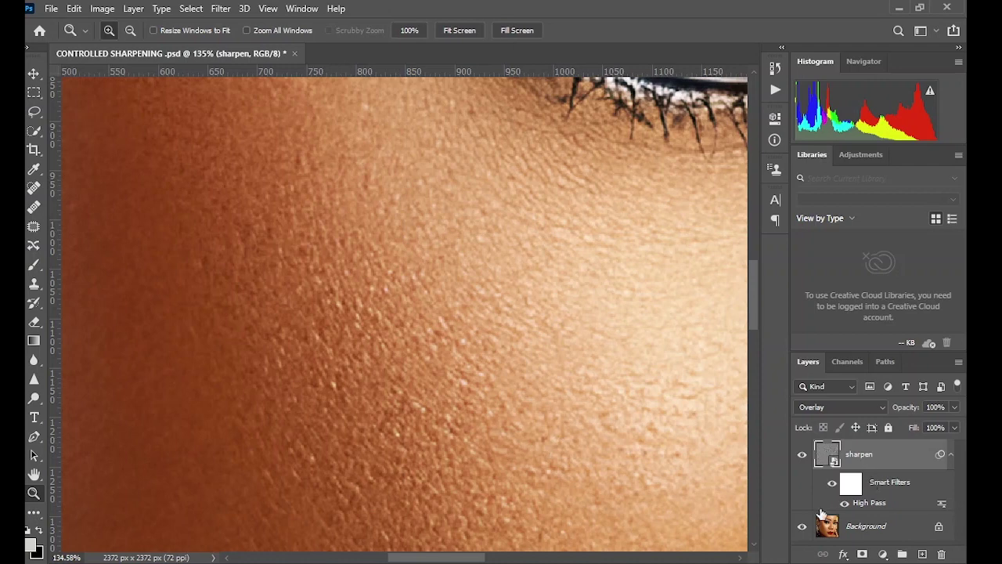
Set the High Pass smart filter's radius to 19.4 pixels and fit the whole portrait on screen
double_click(880, 505)
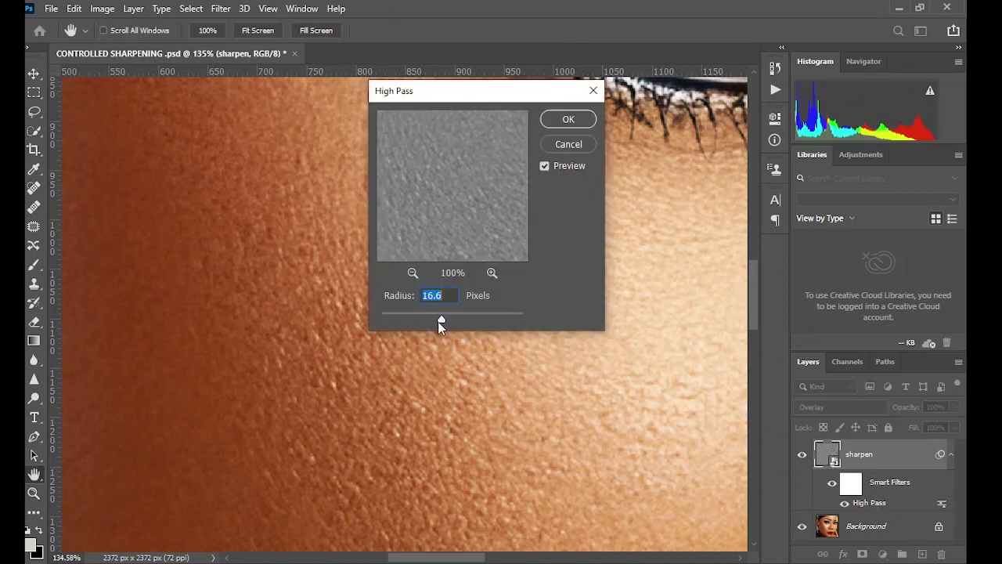
mouse_move(440, 320)
left_mouse_down()
mouse_move(468, 319)
mouse_move(433, 319)
mouse_move(443, 320)
left_mouse_up()
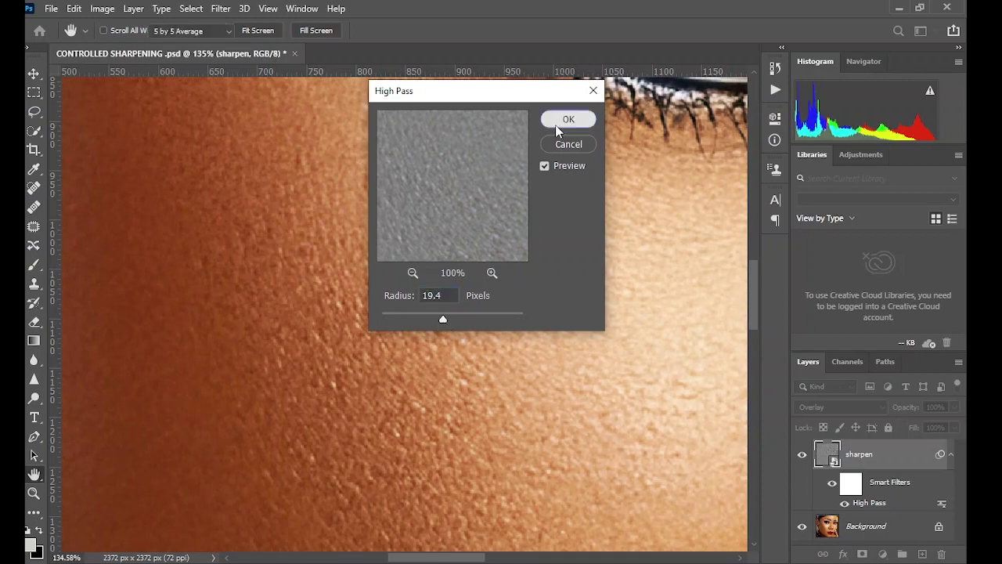
left_click(568, 119)
key("z")
left_click(268, 8)
left_click(292, 143)
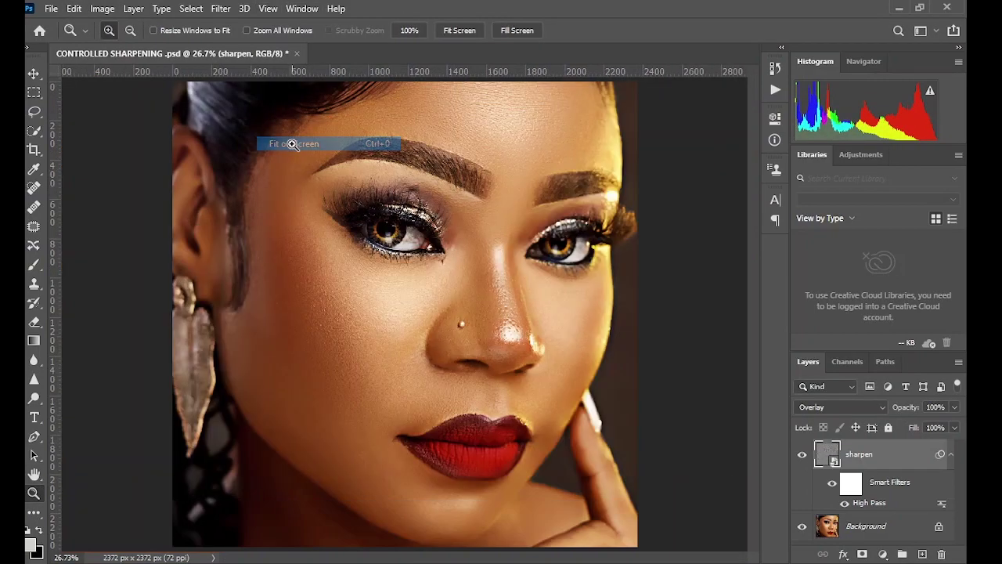
Target the smart filter mask and set up the Brush at size 400 with black as the foreground colour
left_click(849, 485)
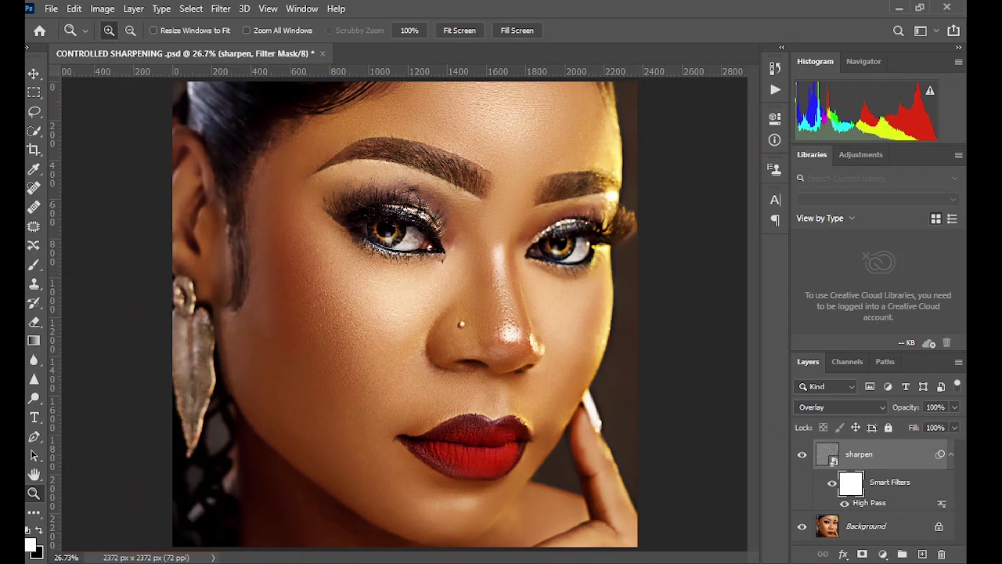
key("b")
key("bracketright")
key("bracketright")
key("bracketright")
key("bracketright")
key("bracketright")
key("bracketright")
key("bracketright")
key("bracketright")
key("bracketright")
key("bracketright")
key("bracketright")
key("bracketright")
key("bracketright")
key("bracketright")
key("bracketright")
key("bracketright")
key("bracketright")
key("bracketright")
key("bracketright")
left_click(37, 531)
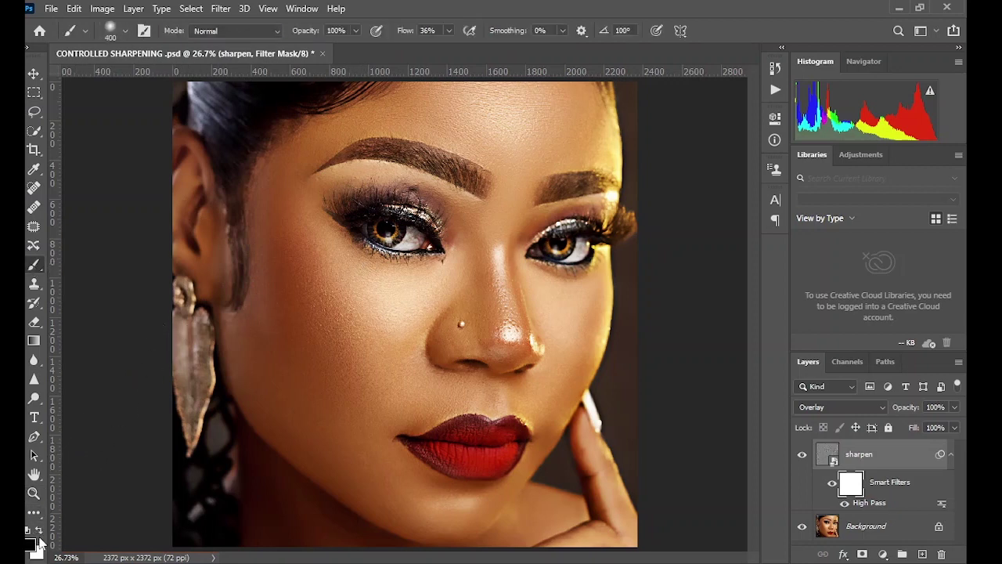
Add a layer mask to the sharpen layer and paint black over the larger eye, finishing with a white brush at size 200
left_click(886, 458)
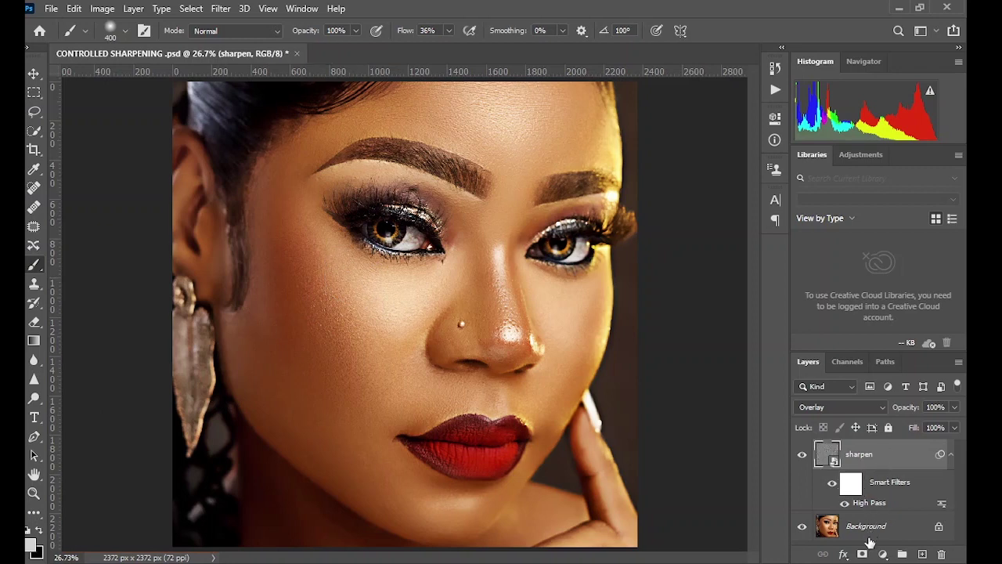
left_click(862, 554)
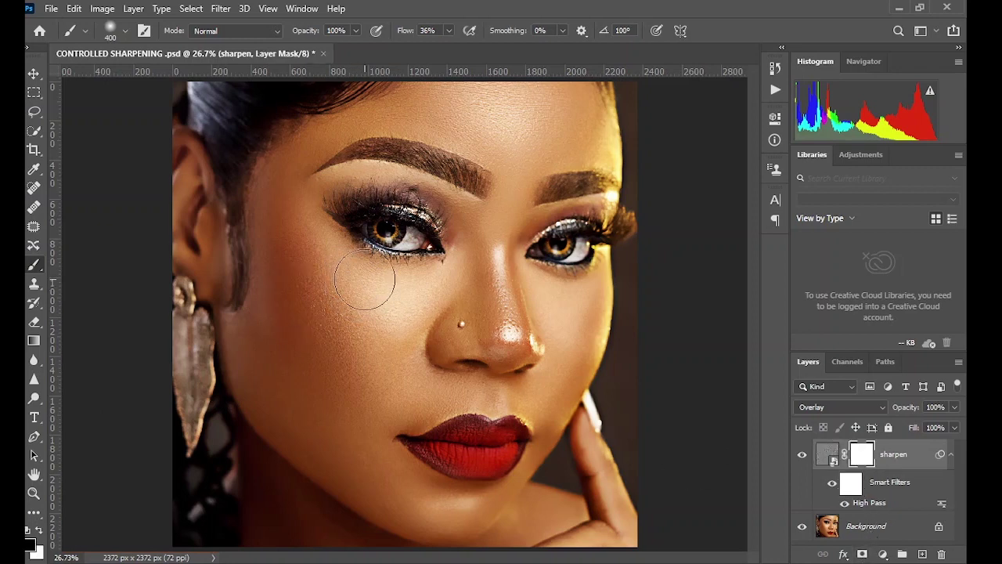
mouse_move(442, 237)
left_mouse_down()
mouse_move(392, 213)
mouse_move(455, 264)
mouse_move(428, 261)
mouse_move(463, 233)
mouse_move(421, 195)
mouse_move(468, 260)
mouse_move(415, 278)
mouse_move(333, 199)
left_mouse_up()
key("bracketleft")
key("bracketleft")
key("bracketleft")
key("x")
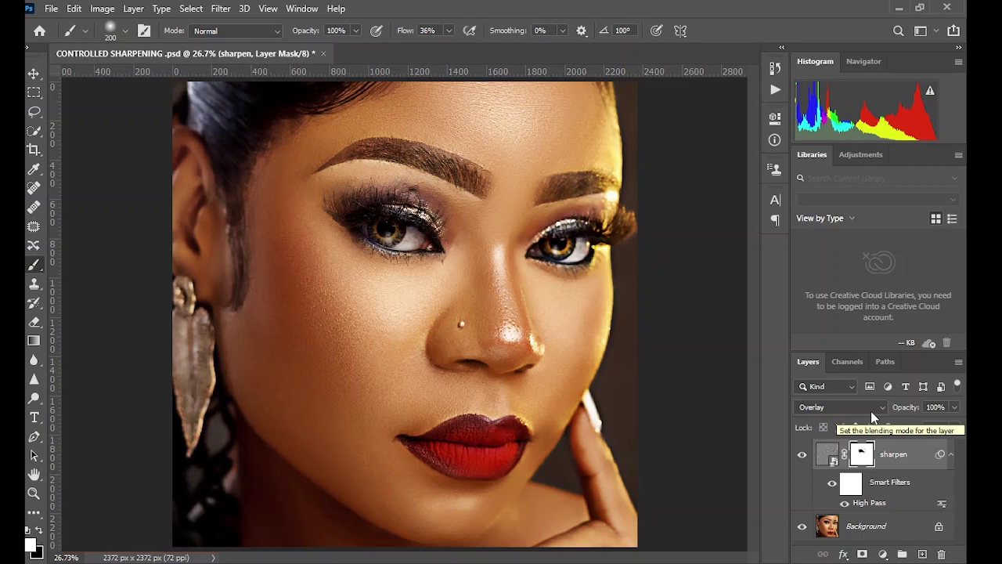
Set the sharpen layer's opacity to 60%
left_click_drag(908, 409, 889, 413)
type("60")
key("Return")
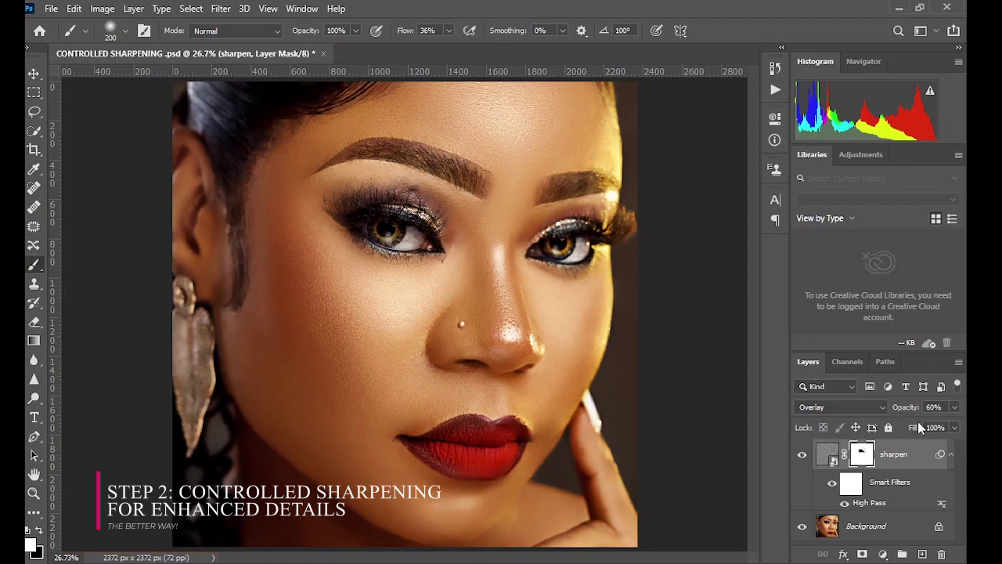
With the sharpen layer hidden, duplicate the Background layer and rename the copy ACR shapening
left_click_drag(857, 526, 922, 554)
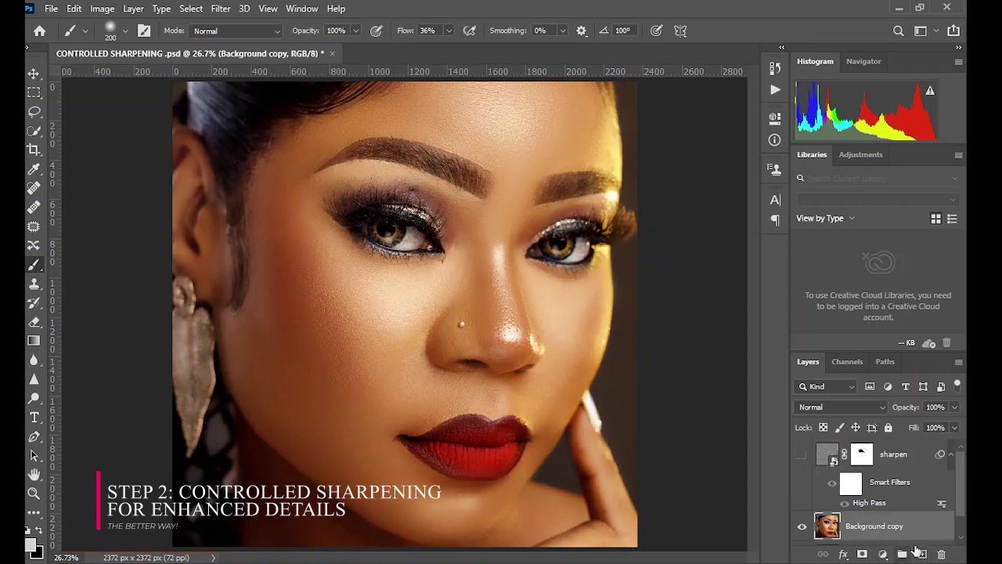
double_click(876, 527)
type("A")
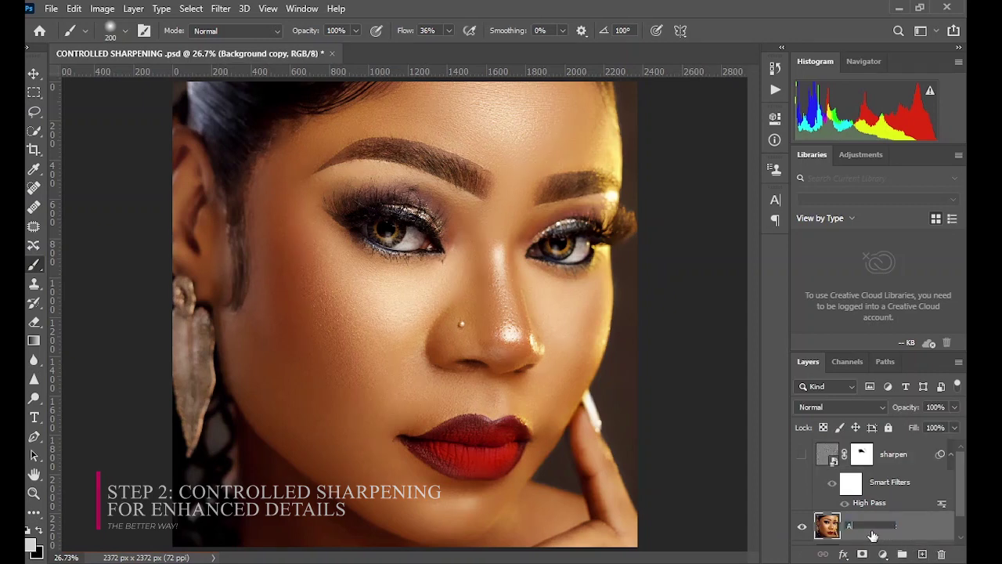
type("CR sharpenin")
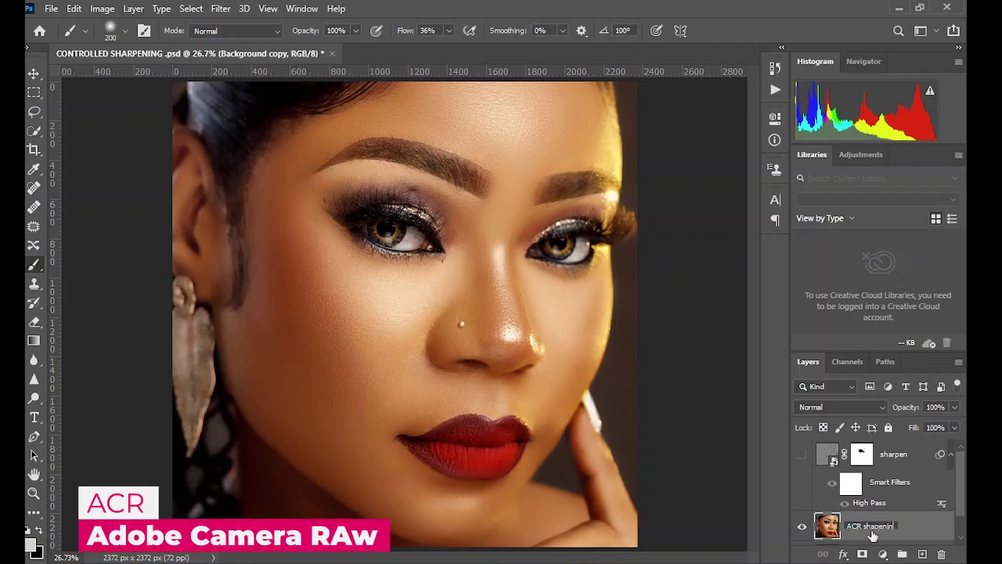
type("g")
key("Return")
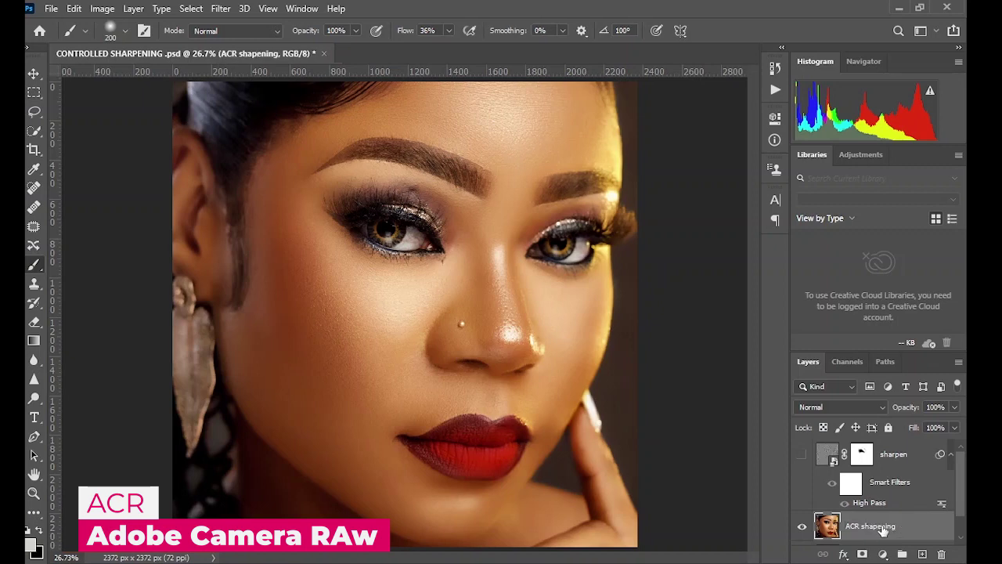
Convert the ACR shapening layer to a smart object
right_click(883, 530)
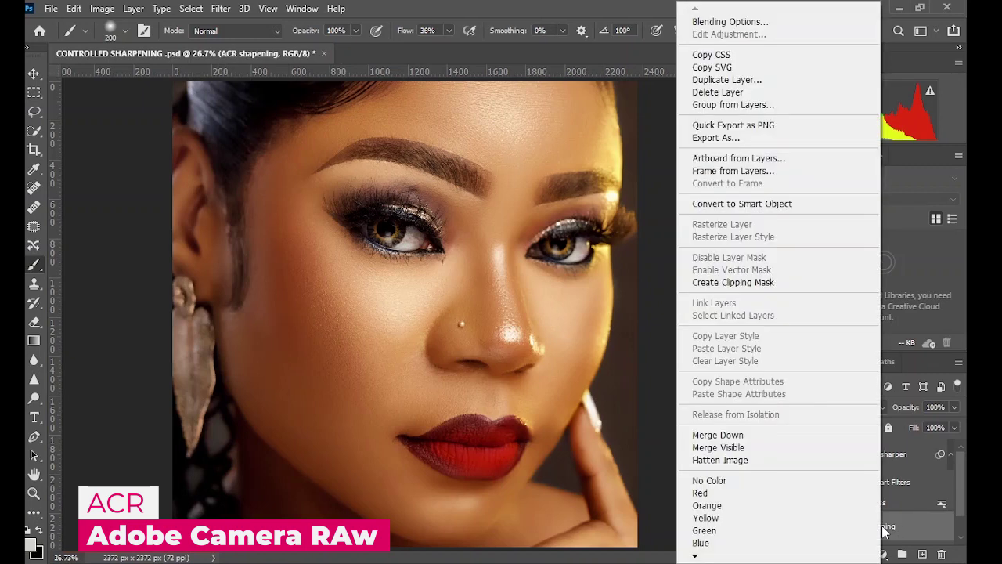
left_click(773, 205)
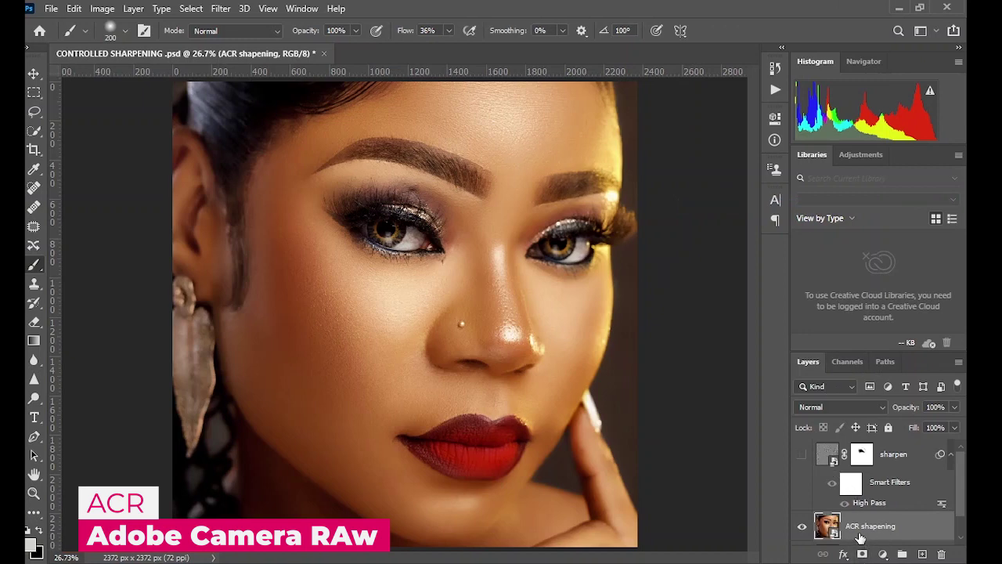
scroll(864, 536, "down", 1)
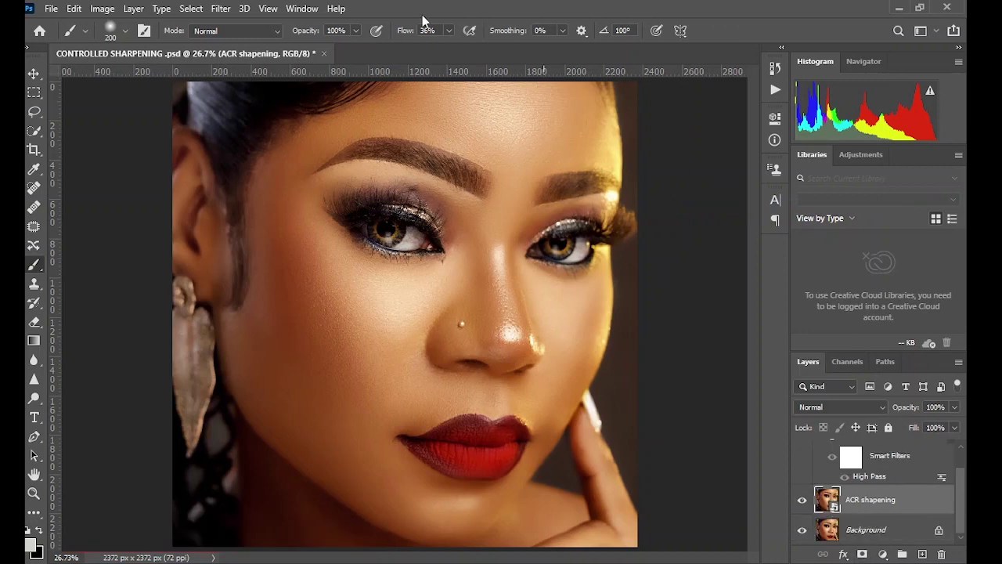
Open the Camera Raw Filter for the ACR shapening layer and expand only its Detail settings
left_click(221, 8)
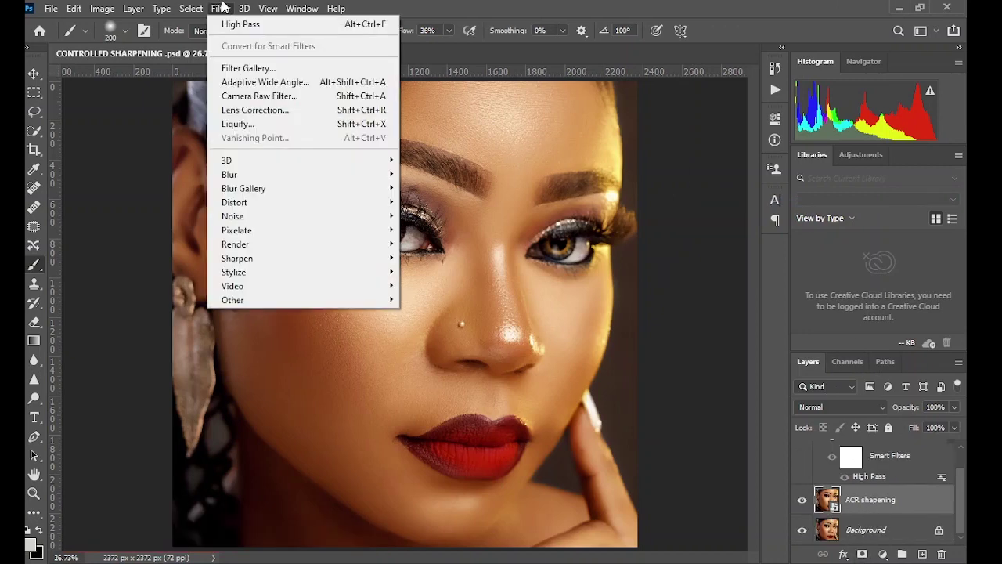
left_click(250, 95)
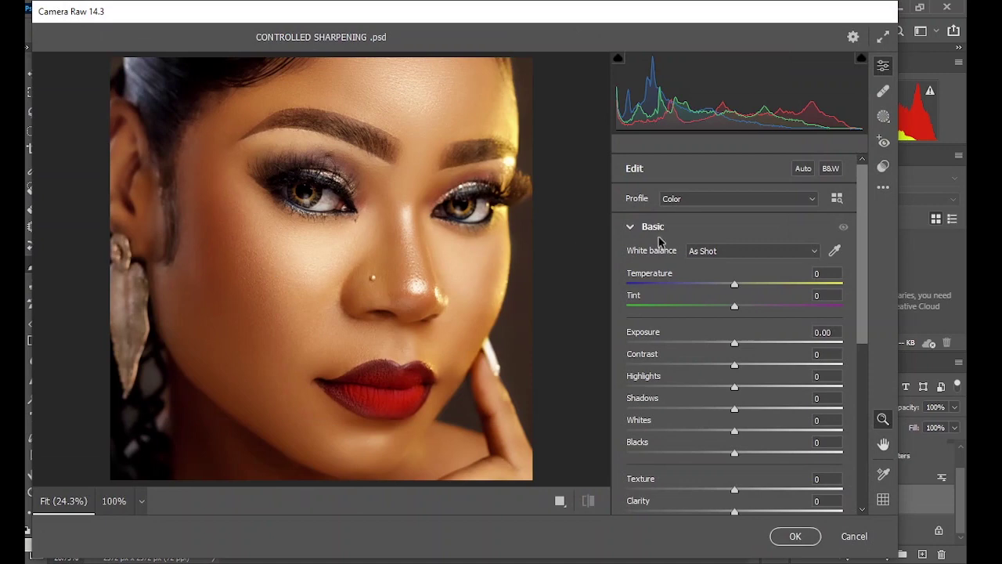
left_click(630, 227)
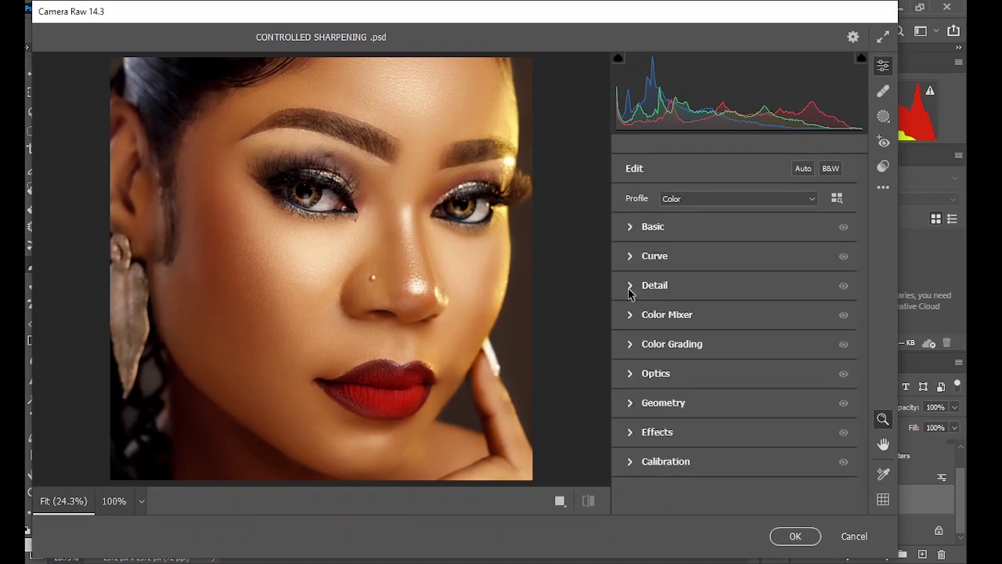
left_click(630, 287)
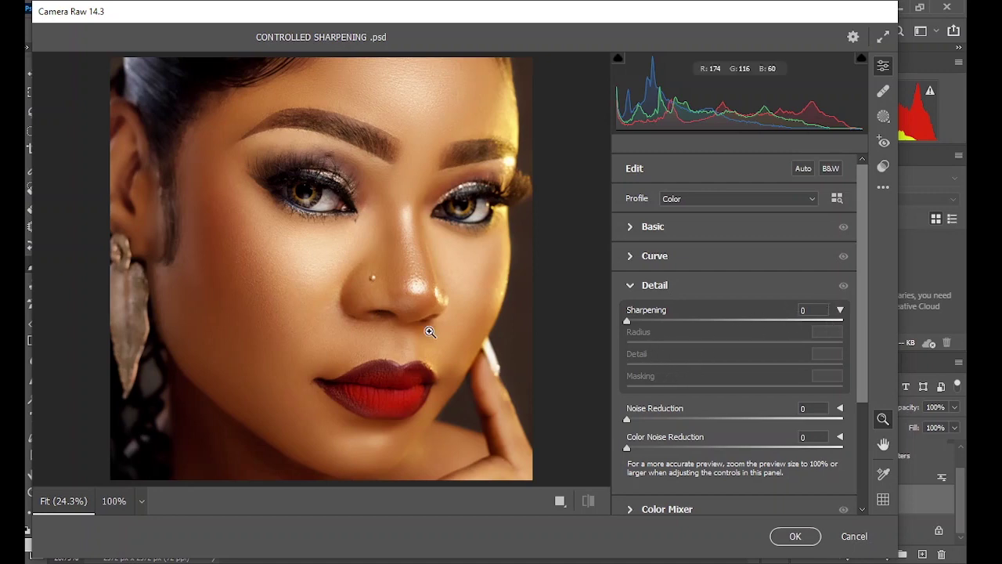
Viewing the skin at 100%, set Sharpening to 124, Radius to 2.4 and Detail to 37
left_click_drag(629, 320, 638, 321)
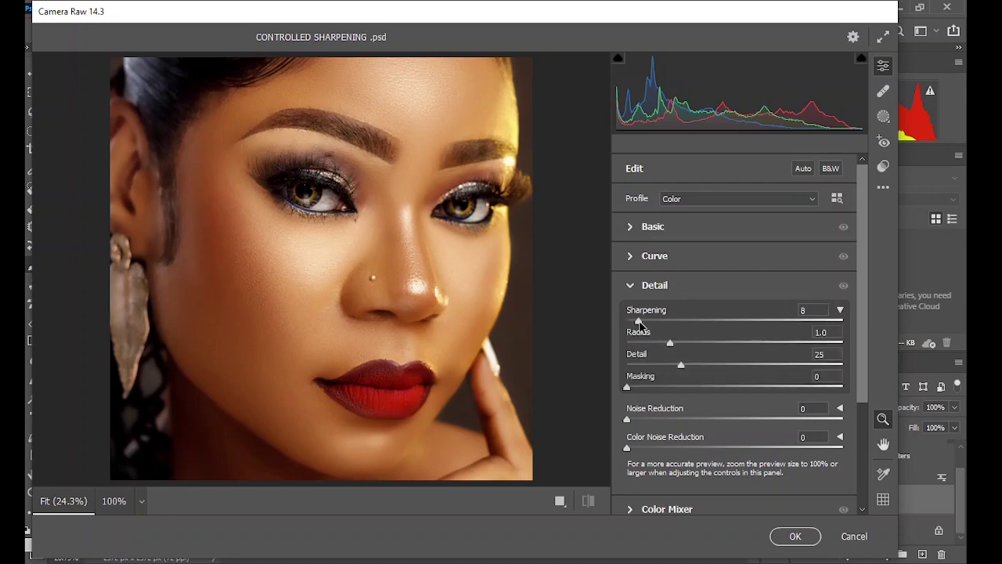
key("ctrl+alt+0")
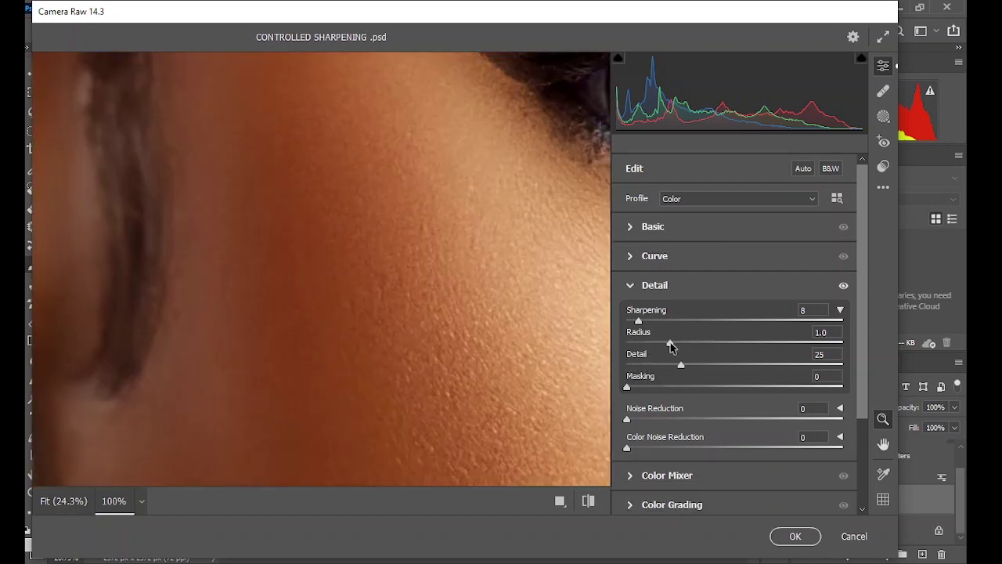
left_click_drag(670, 343, 771, 359)
left_click_drag(638, 321, 805, 336)
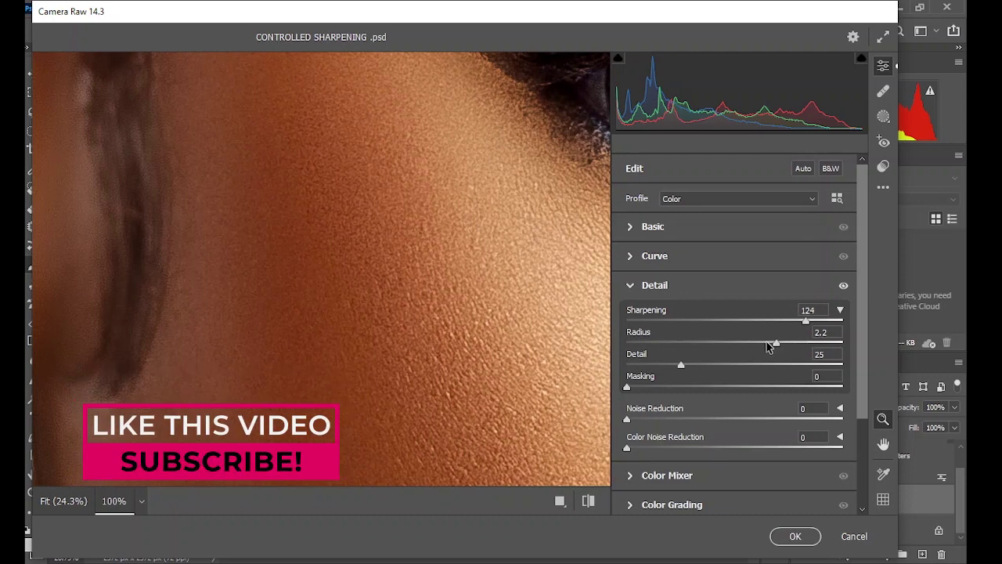
left_click_drag(774, 342, 793, 350)
left_click_drag(675, 367, 705, 366)
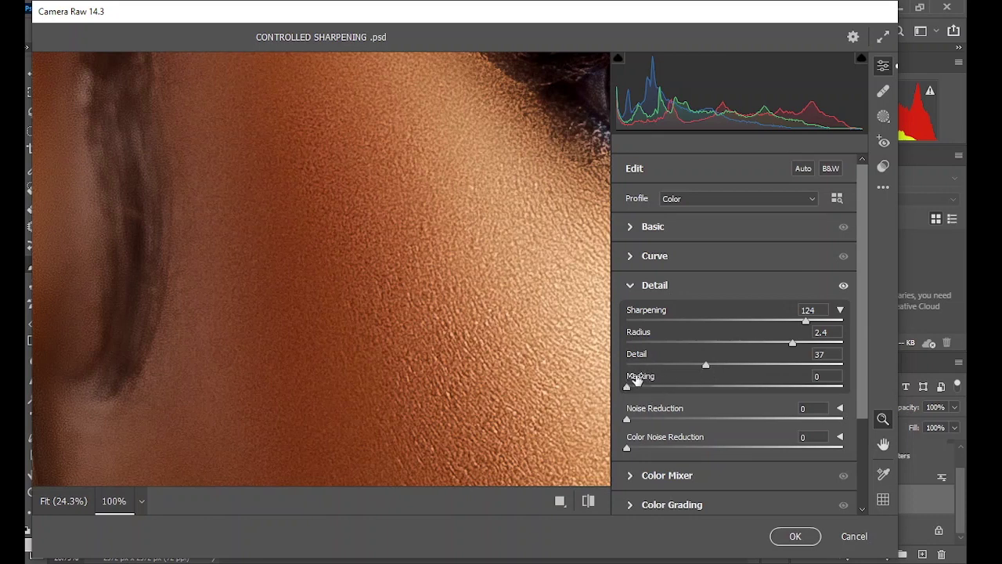
Set the sharpening Masking to 20 while previewing the black-and-white mask over the whole portrait
left_click(420, 305)
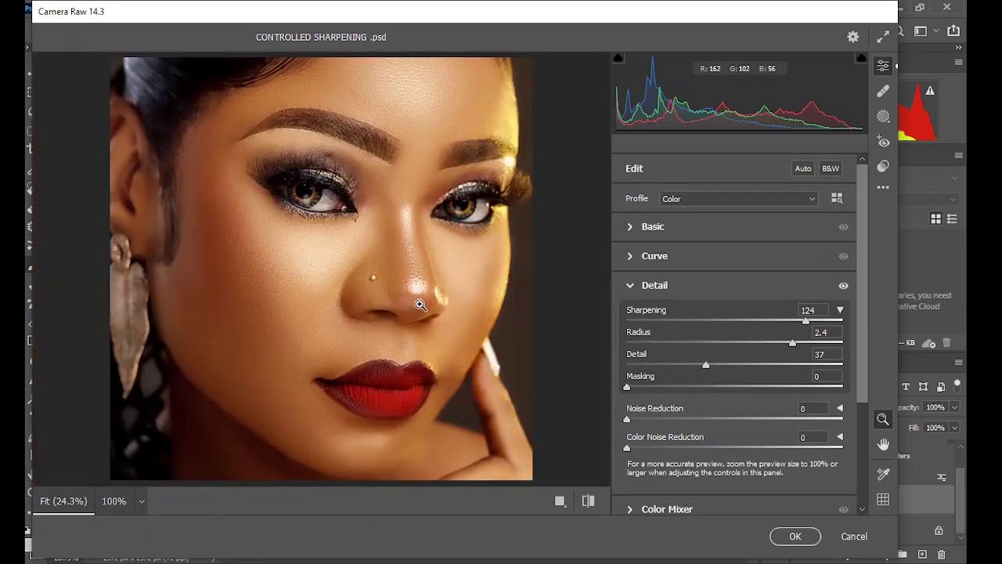
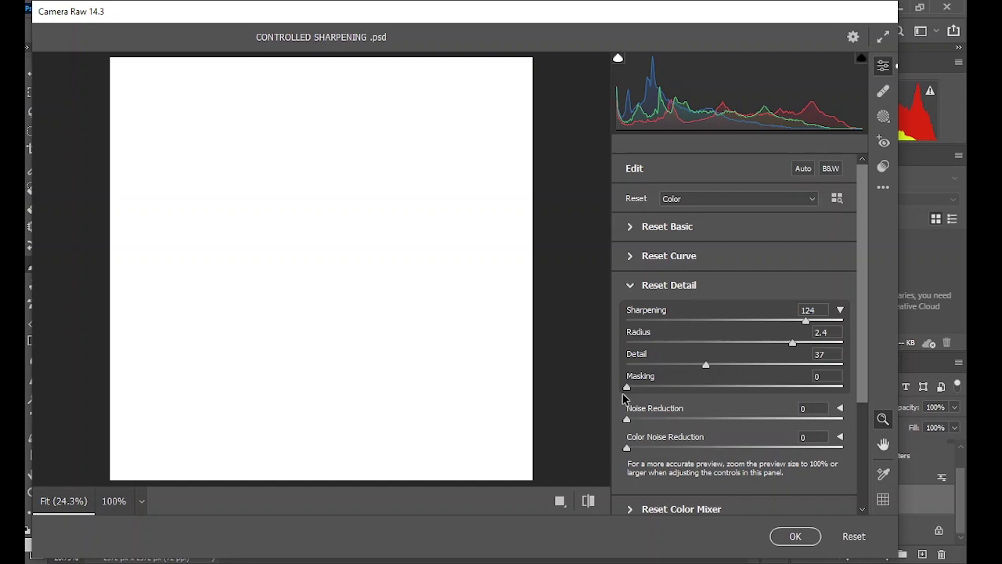
left_click_drag(629, 399, 659, 402)
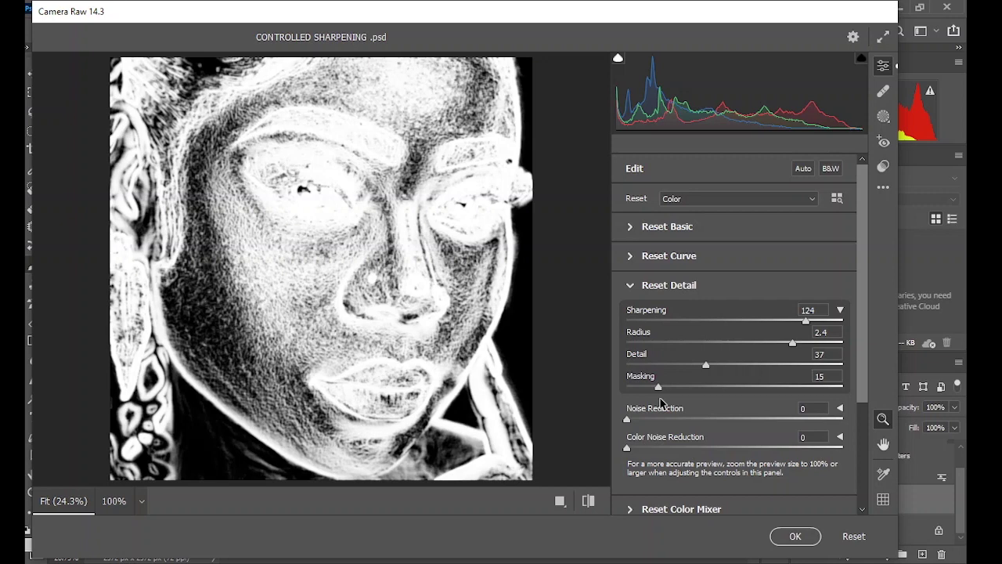
mouse_move(661, 402)
left_mouse_down()
mouse_move(783, 423)
mouse_move(658, 416)
mouse_move(700, 415)
mouse_move(666, 421)
left_mouse_up()
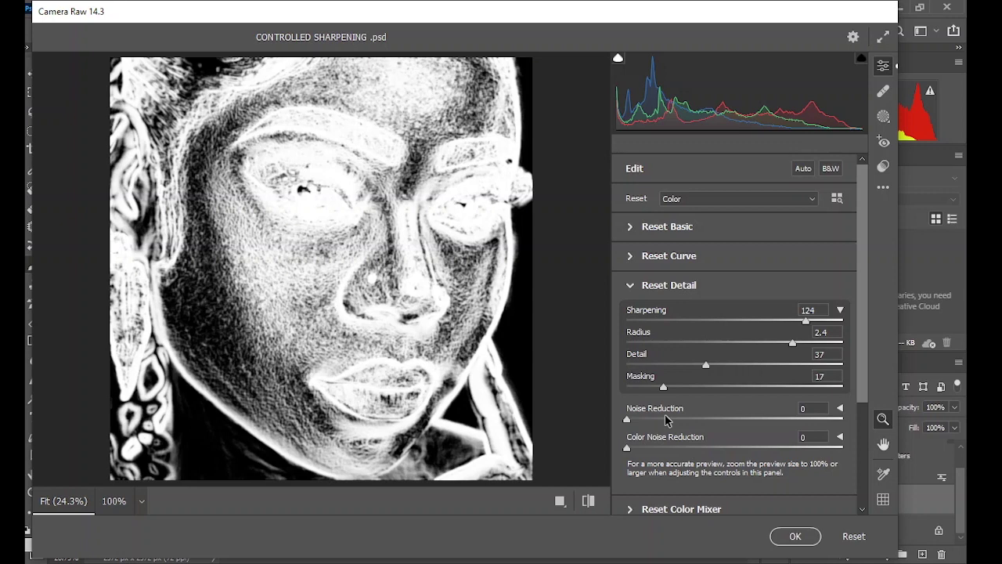
left_click_drag(665, 420, 672, 423)
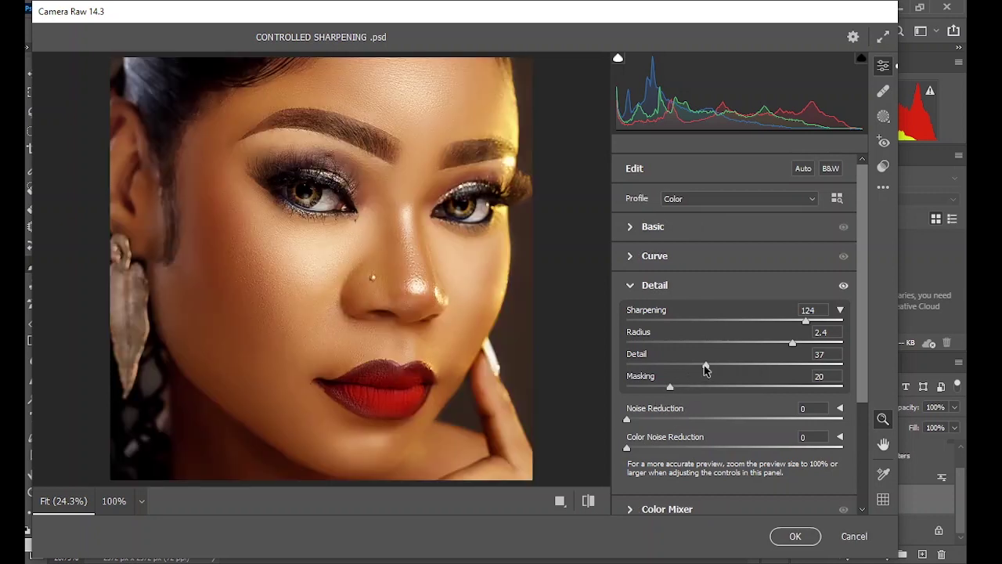
Strengthen the sharpening to Detail 41, Sharpening 150 and Radius 2.7, comparing the portrait with and without the Detail adjustments
left_click_drag(707, 366, 717, 384)
left_click(843, 285)
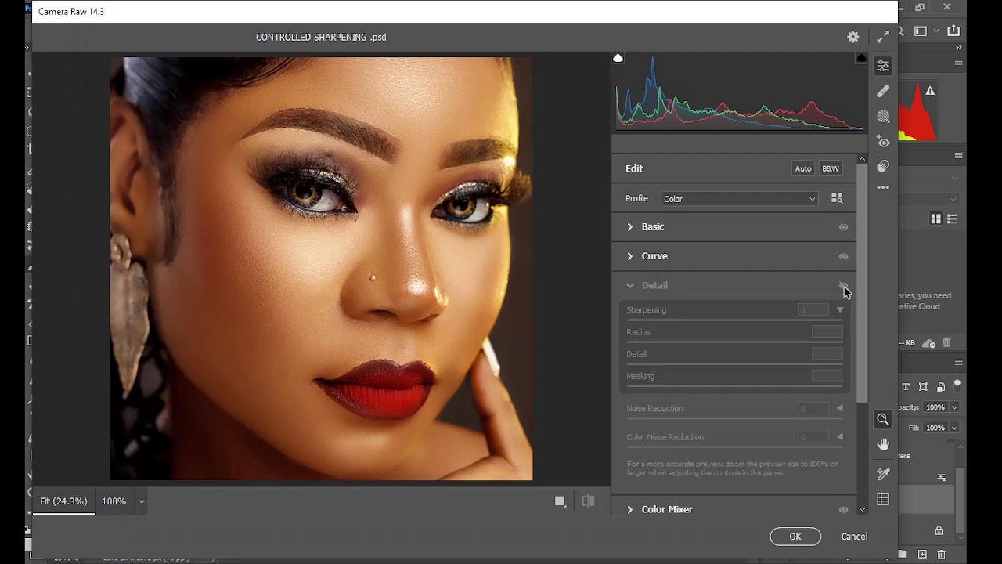
left_click(844, 287)
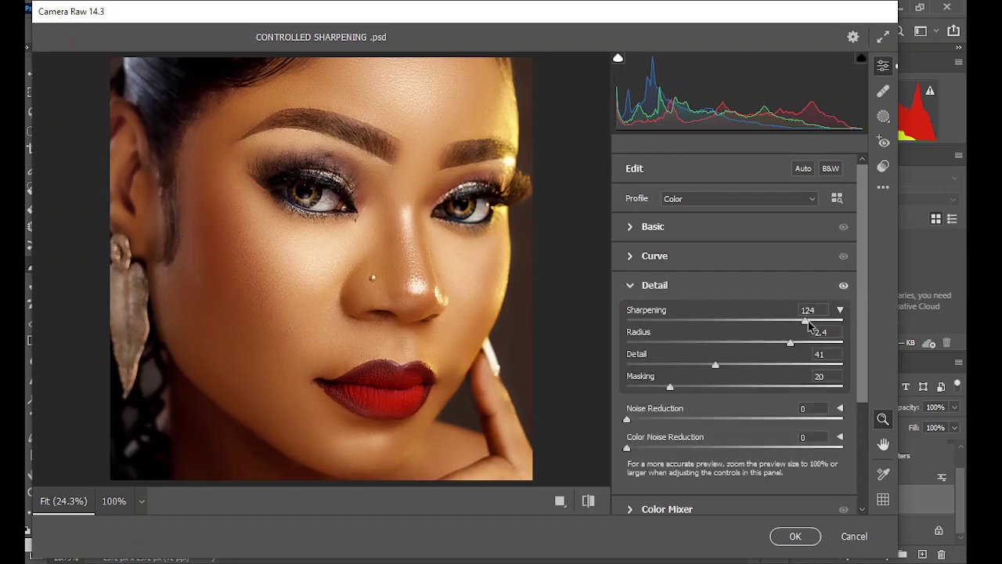
left_click_drag(810, 326, 864, 334)
left_click_drag(785, 345, 816, 346)
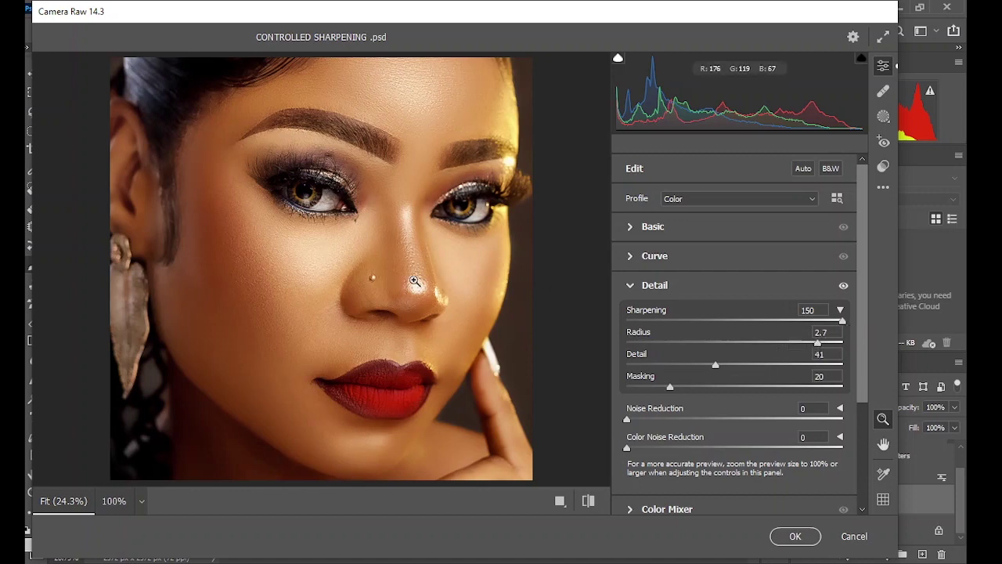
Compare the skin with and without the Detail adjustments, both on the whole portrait and at 100%
left_click(843, 287)
left_click(843, 288)
left_click(374, 327)
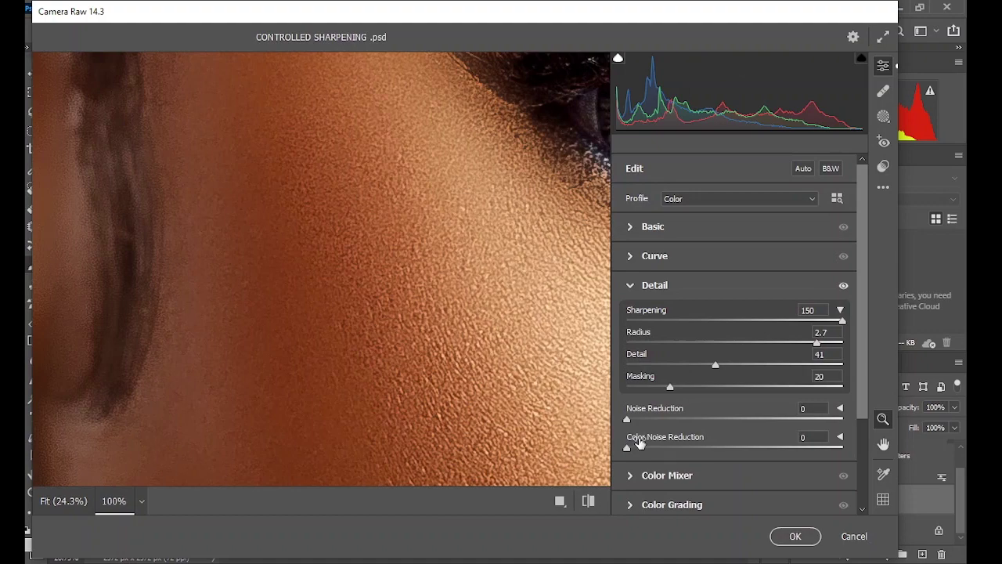
left_click(843, 286)
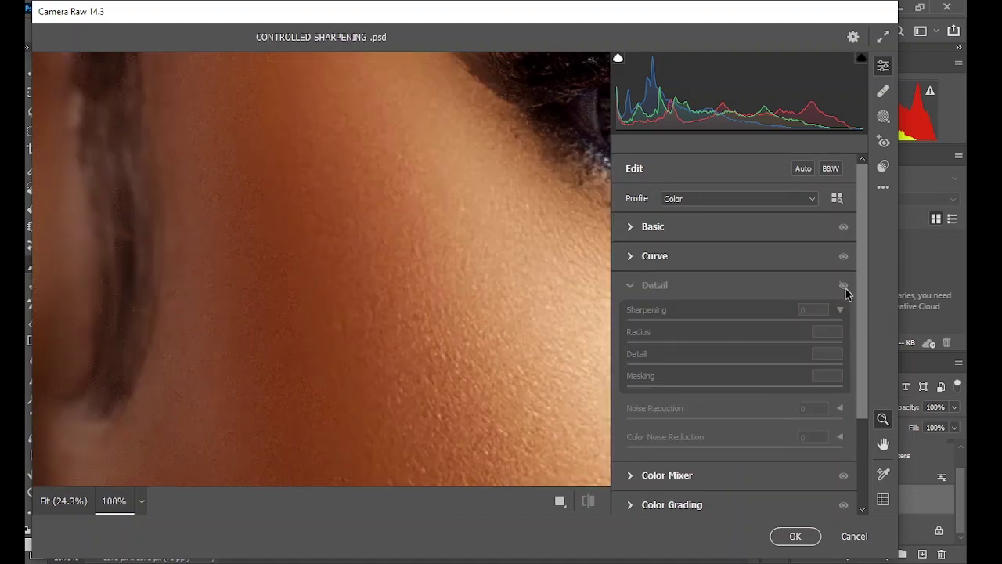
left_click(844, 287)
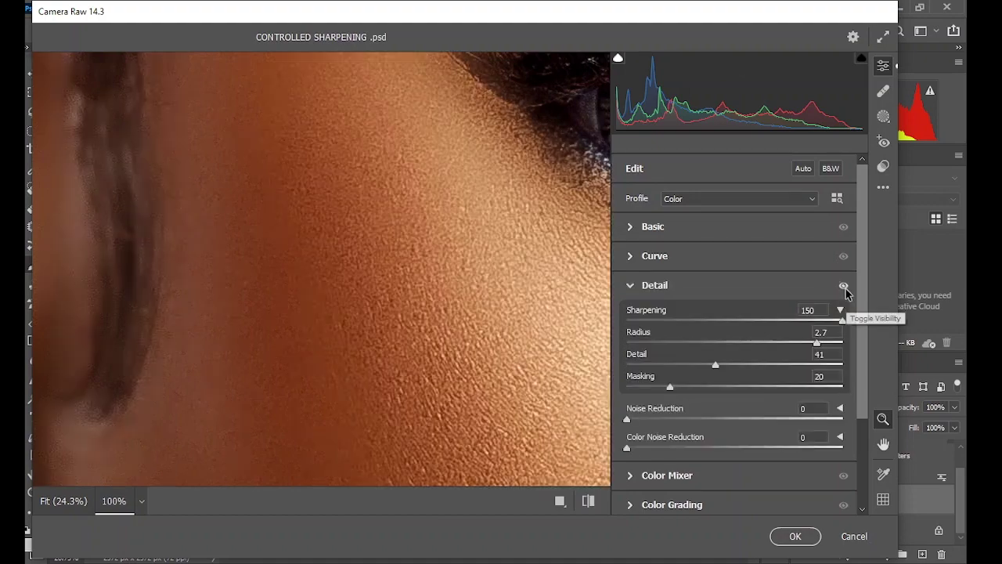
In the Basic settings, raise Texture to +72, Clarity to +21 and Dehaze to +15
left_click(629, 286)
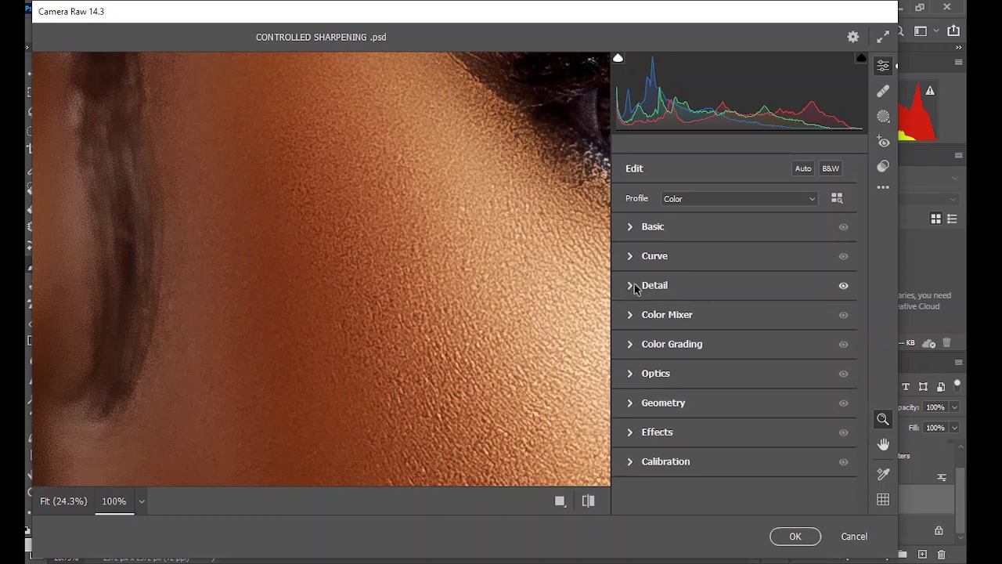
left_click(633, 226)
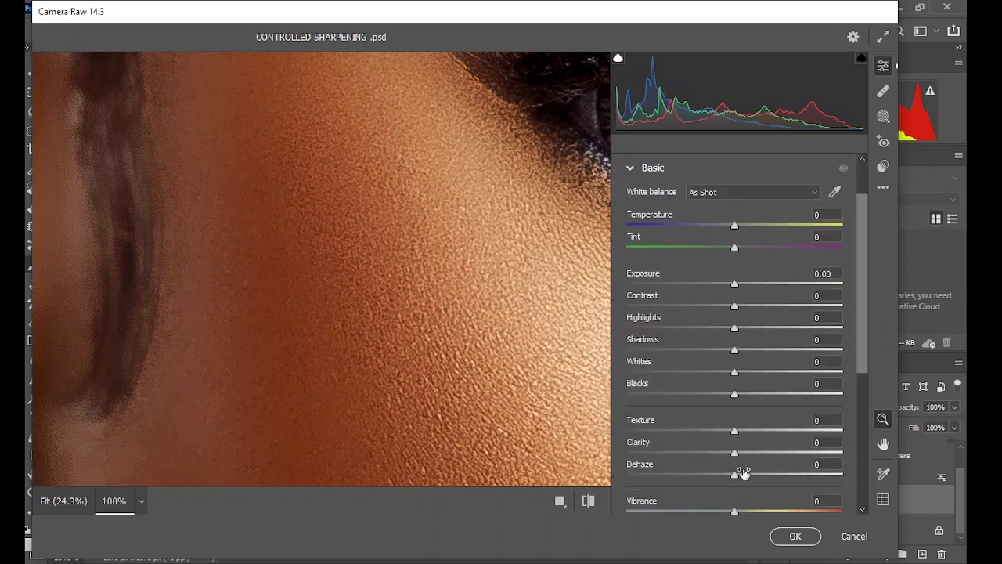
scroll(722, 421, "down", 3)
left_click_drag(648, 245, 719, 270)
left_click_drag(649, 263, 662, 289)
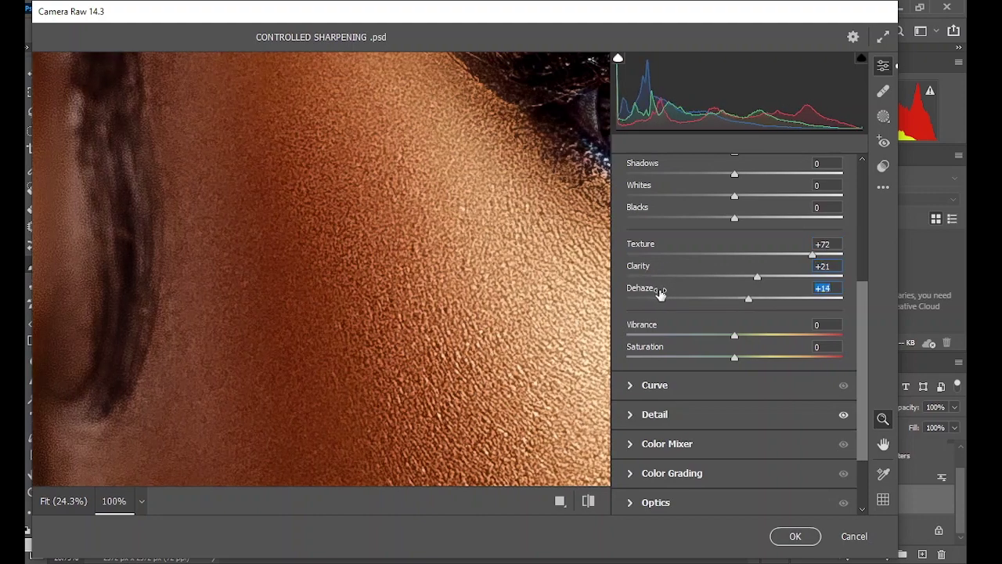
left_click(411, 281)
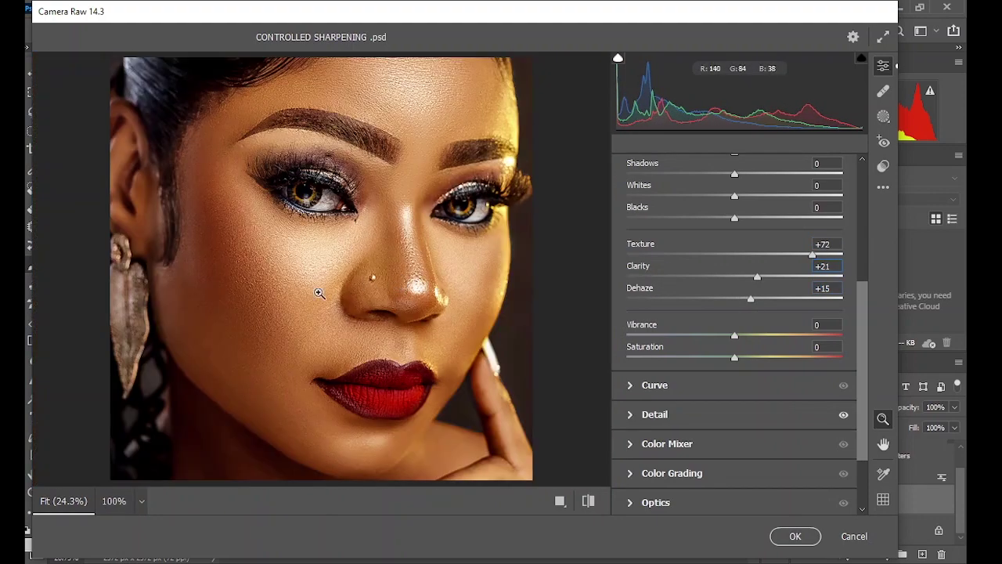
Collapse the Basic settings and compare the portrait with and without their adjustments
scroll(696, 309, "up", 3)
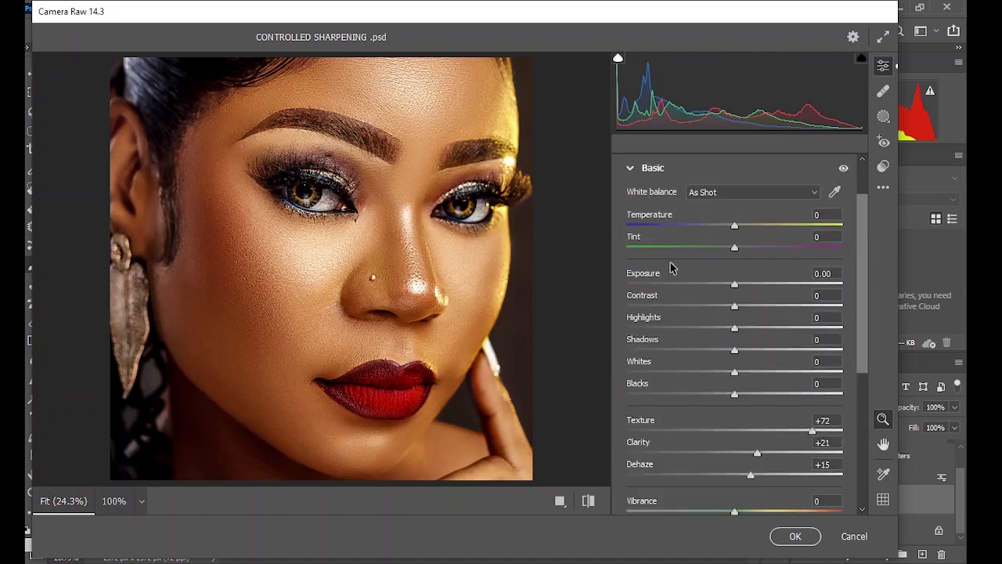
left_click(631, 169)
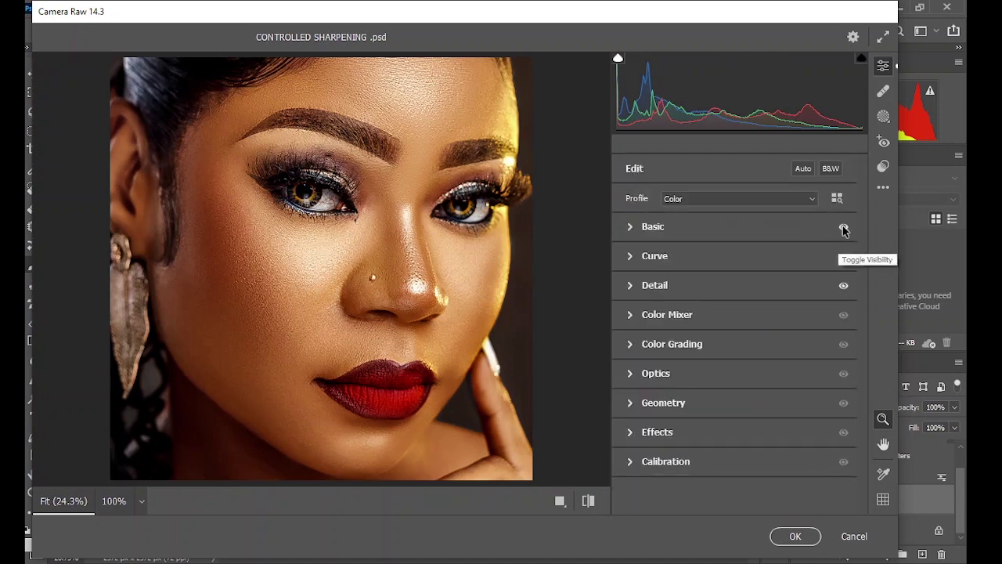
left_click(843, 227)
left_click(843, 227)
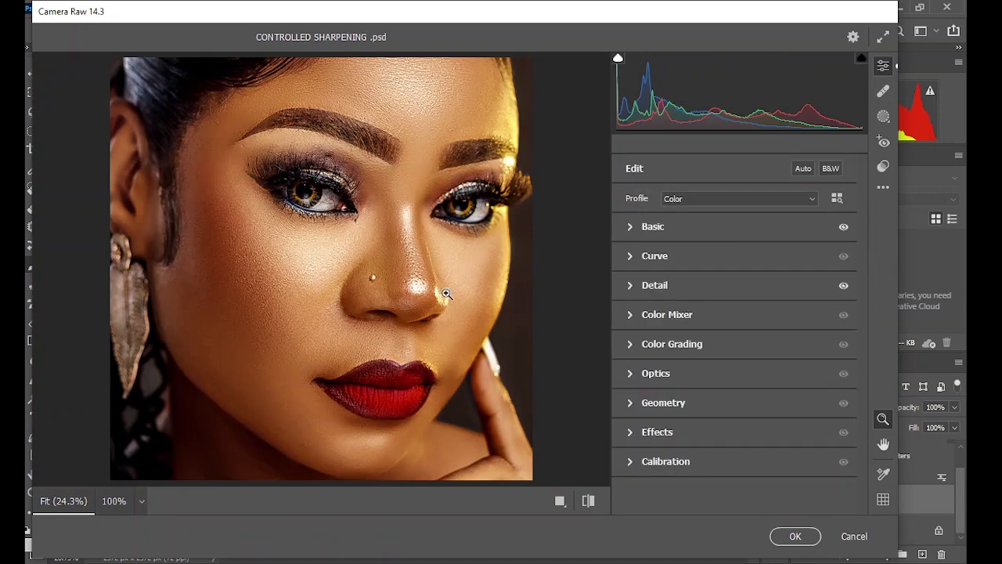
Add Grain of 29 to the portrait in the Effects settings
left_click(631, 433)
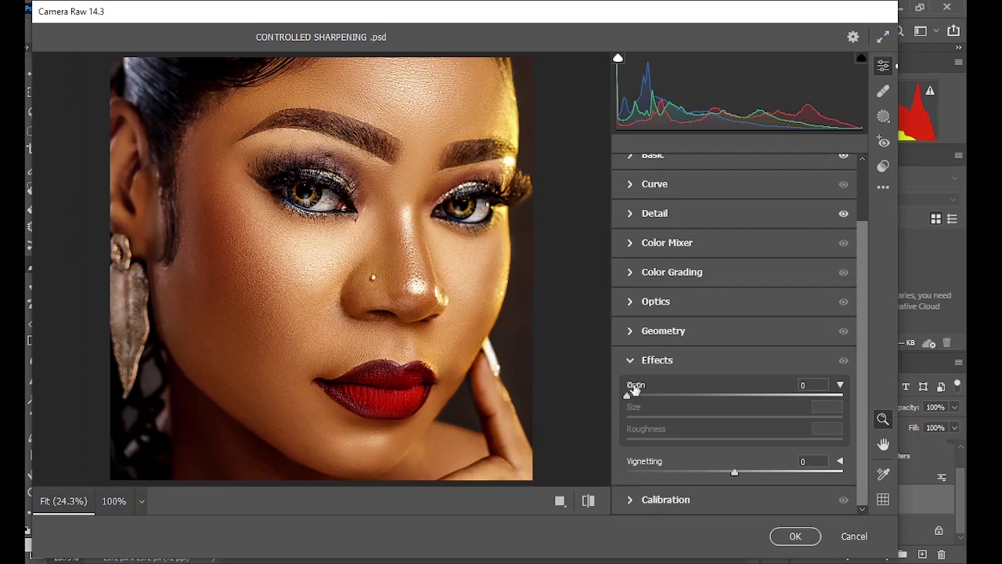
left_click_drag(636, 396, 603, 407)
left_click_drag(628, 397, 689, 404)
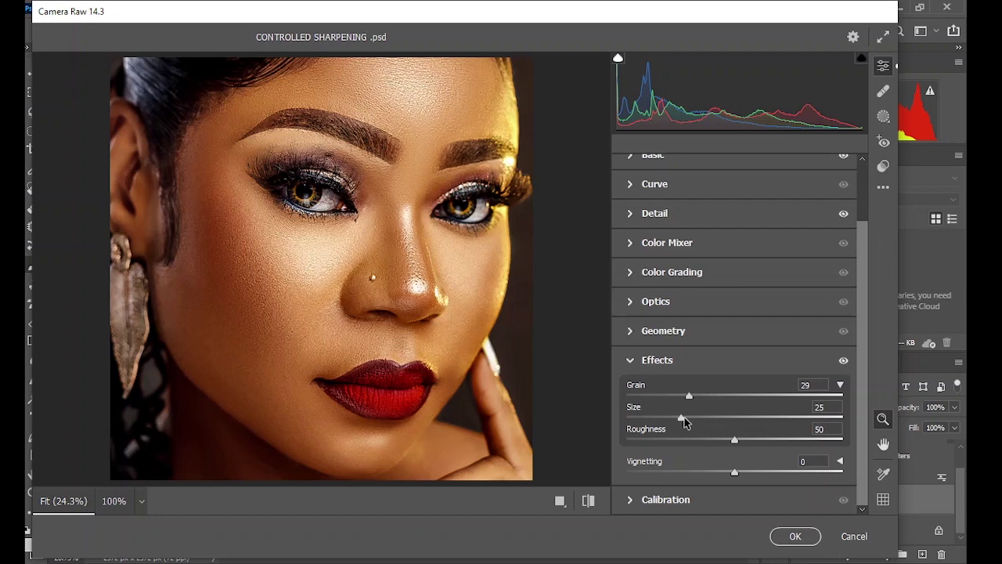
Increase the grain's Size and Roughness, slightly lower the Grain amount, and collapse the Effects settings
left_click_drag(682, 418, 721, 419)
left_click(792, 441)
left_click(779, 440)
mouse_move(719, 419)
left_mouse_down()
mouse_move(732, 419)
mouse_move(712, 419)
left_mouse_up()
mouse_move(784, 441)
left_mouse_down()
mouse_move(750, 443)
mouse_move(798, 443)
mouse_move(779, 444)
left_mouse_up()
left_click_drag(691, 399, 678, 404)
left_click(631, 361)
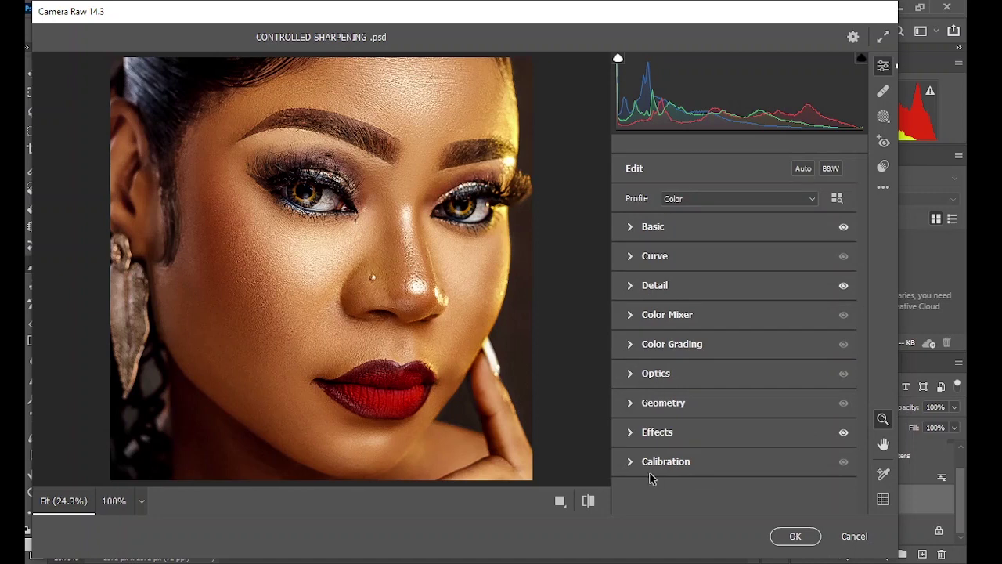
Compare the before and after versions side by side, return to the single view and apply the Camera Raw Filter
left_click(567, 502)
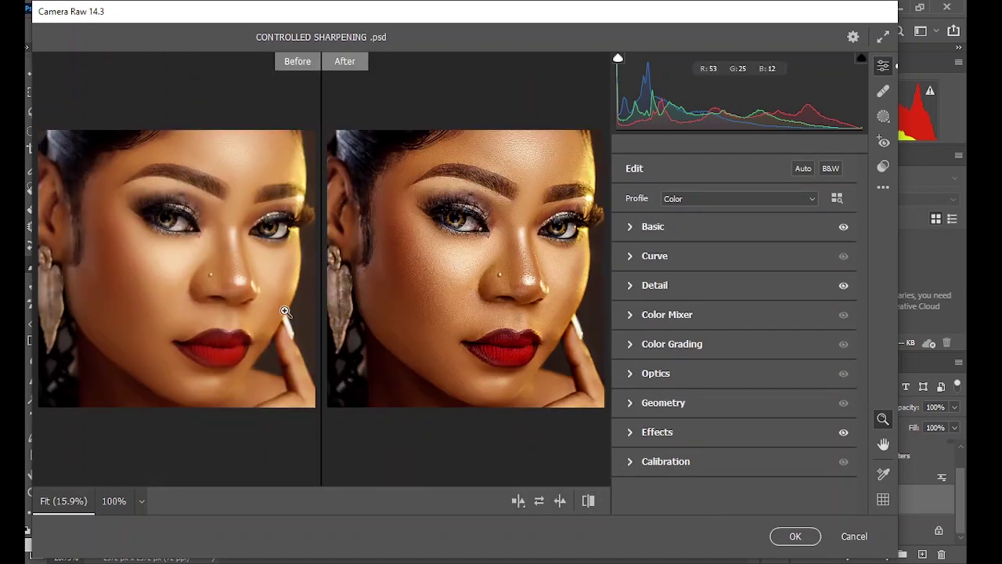
left_click(518, 502)
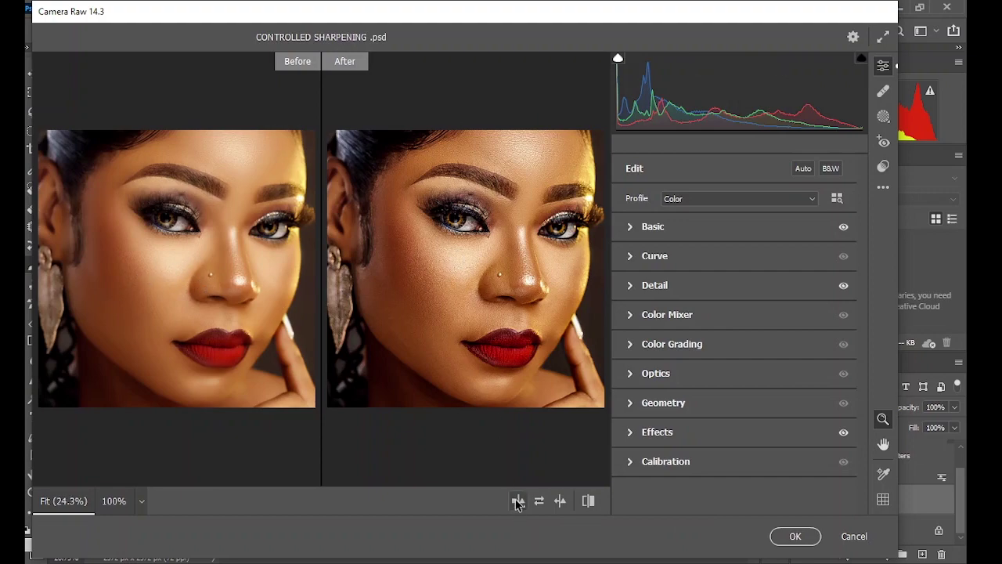
left_click(518, 502)
left_click(518, 502)
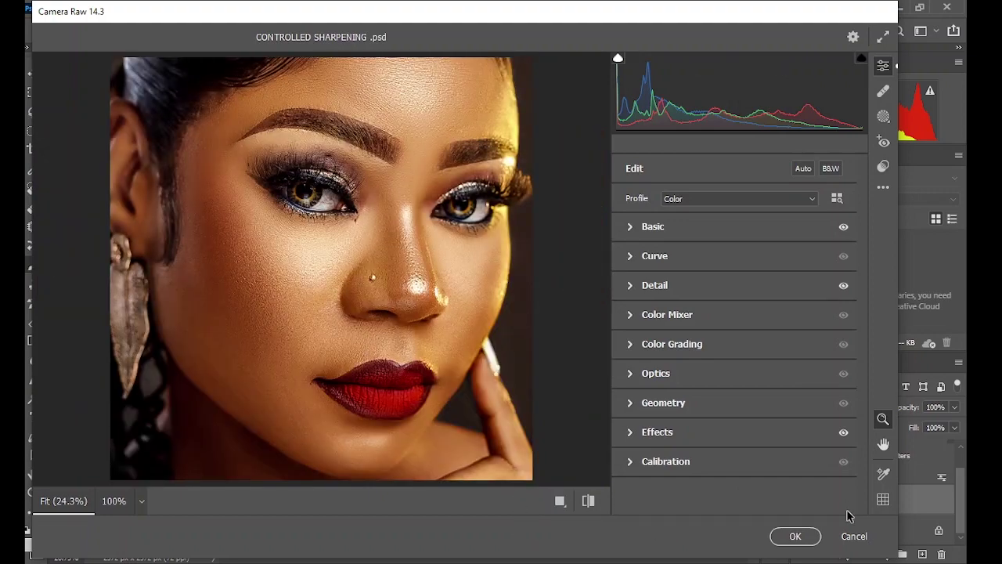
left_click(794, 537)
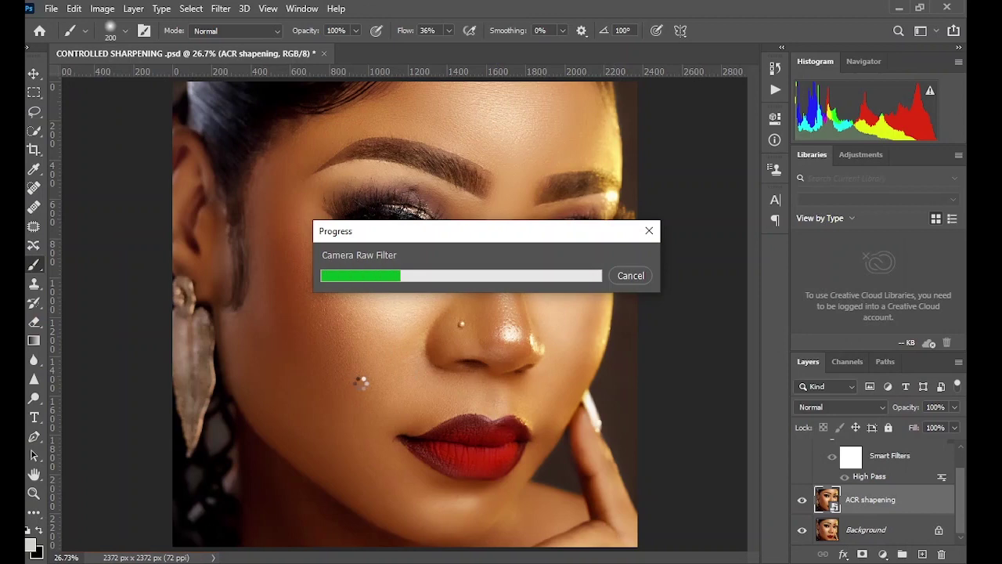
Hide the ACR shapening layer to view the portrait without the Camera Raw sharpening
left_click(801, 499)
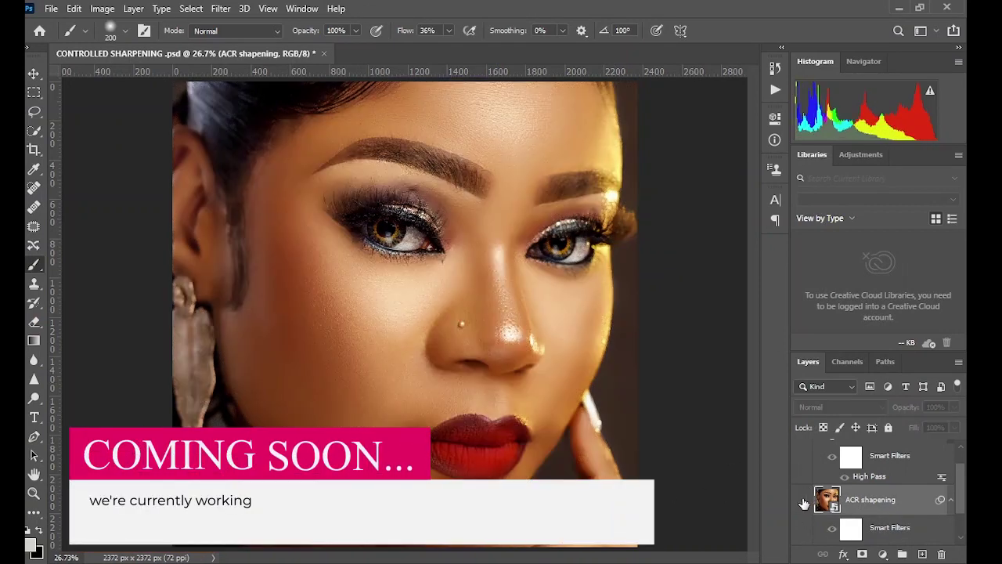
left_click(376, 362)
left_click(509, 234)
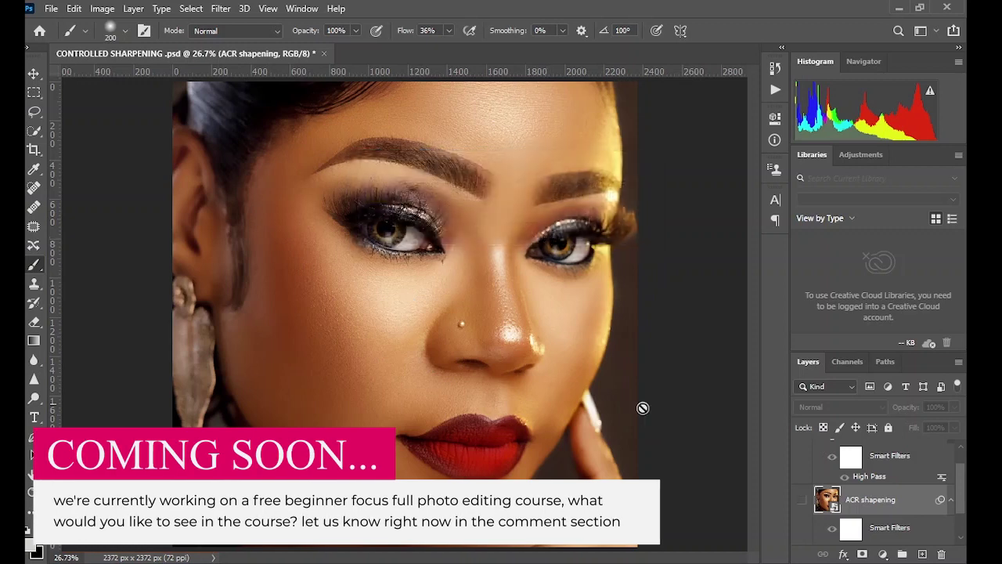
Show the ACR shapening layer again and lower its opacity to 58%
left_click(802, 504)
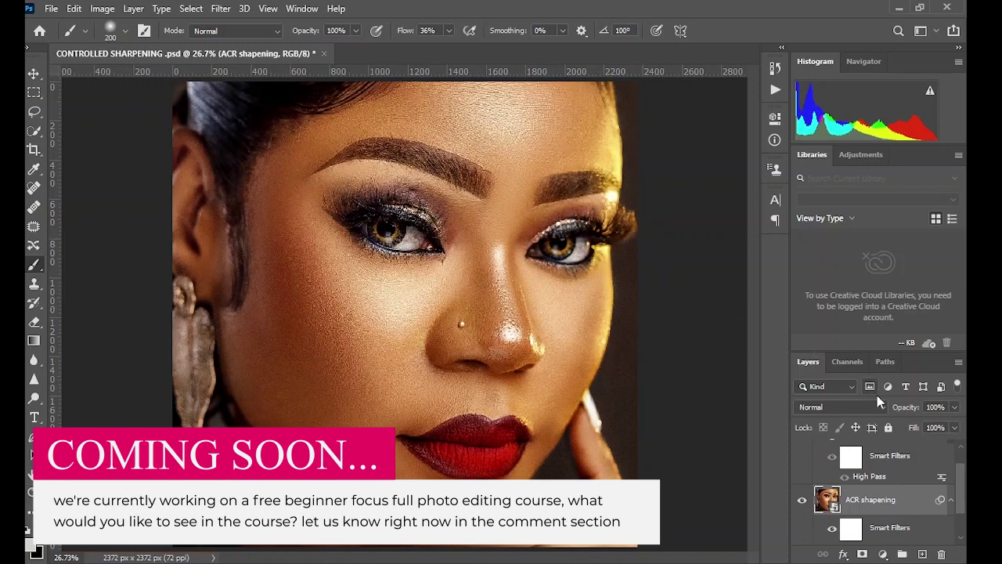
left_click_drag(921, 409, 902, 411)
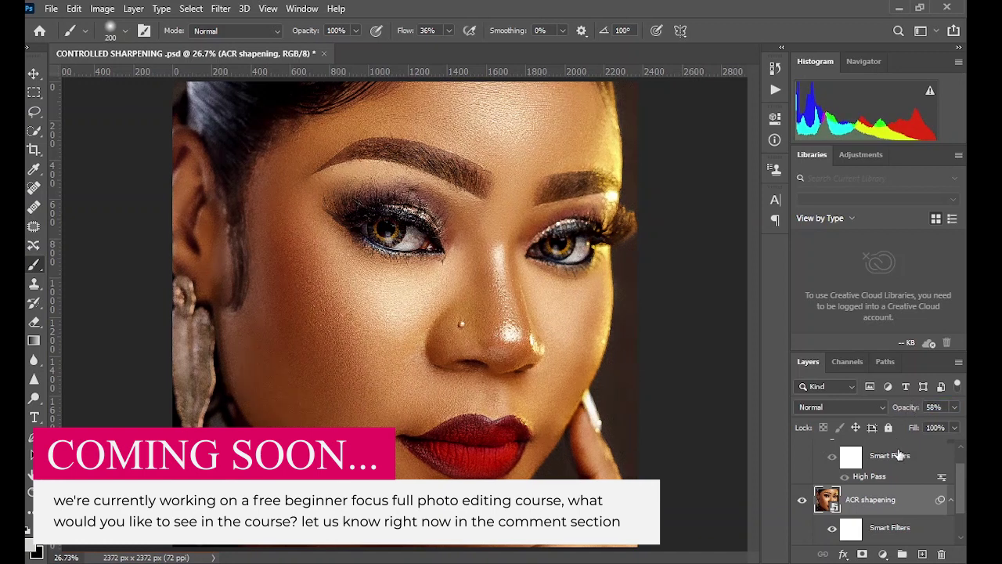
scroll(884, 501, "down", 2)
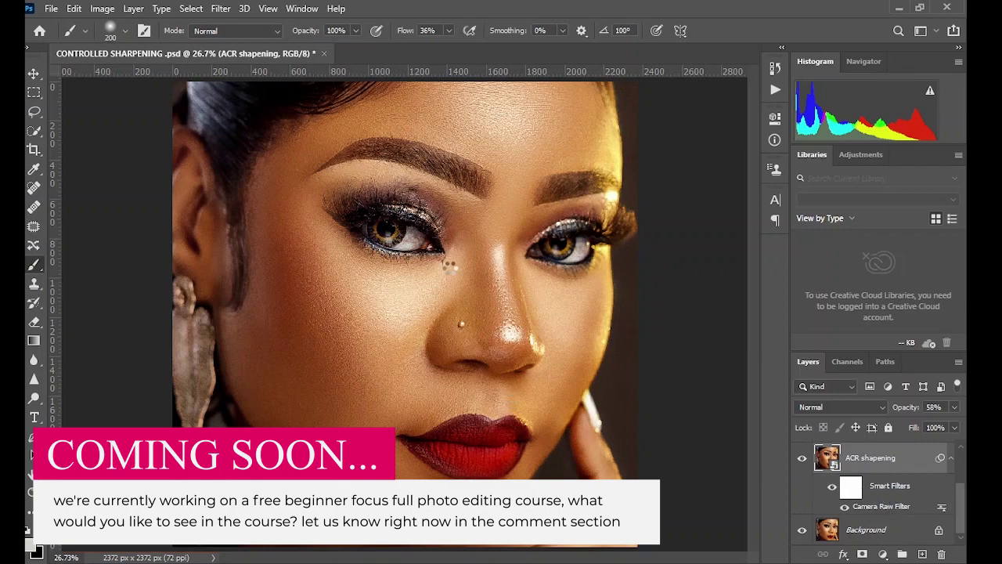
Reopen the Camera Raw Filter on the ACR shapening layer, review its Basic settings, and close it with the settings kept
key("shift+ctrl+a")
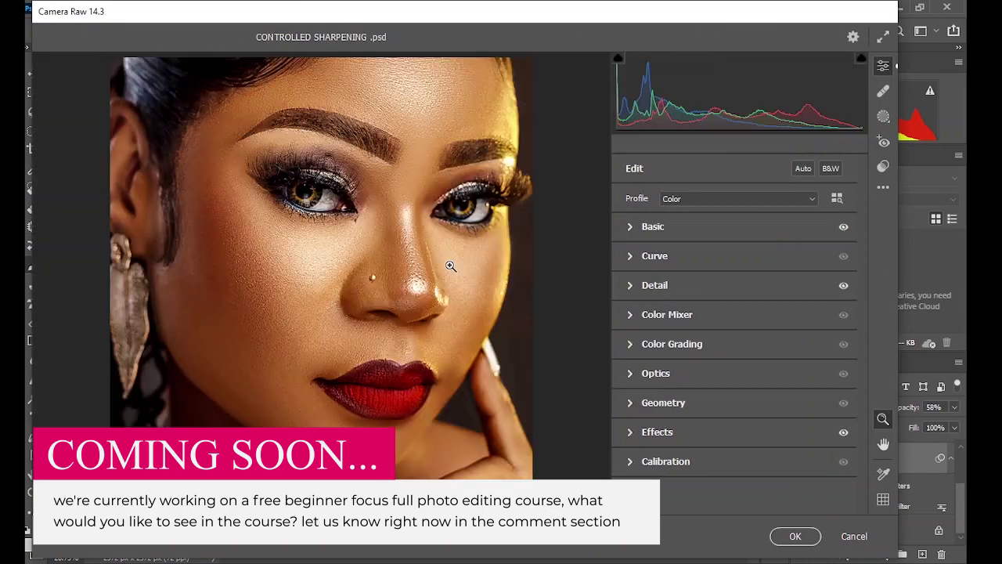
left_click(631, 227)
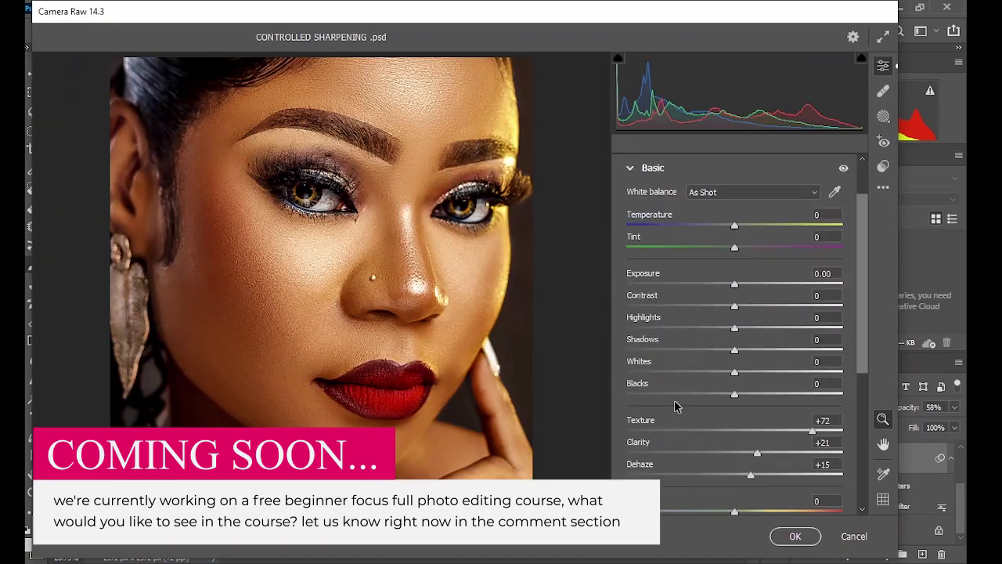
left_click_drag(666, 424, 650, 463)
scroll(663, 445, "up", 1)
left_click(631, 228)
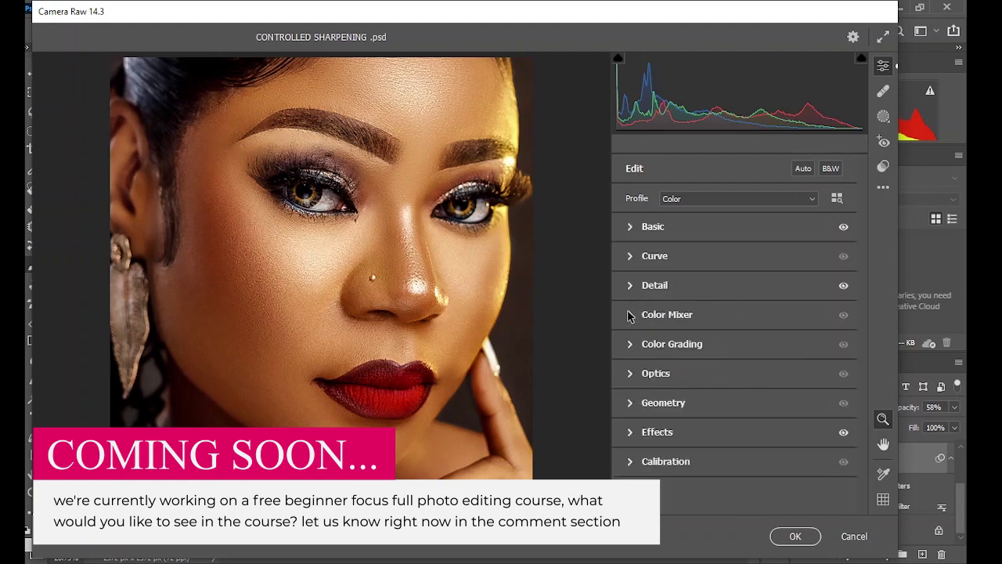
left_click(792, 536)
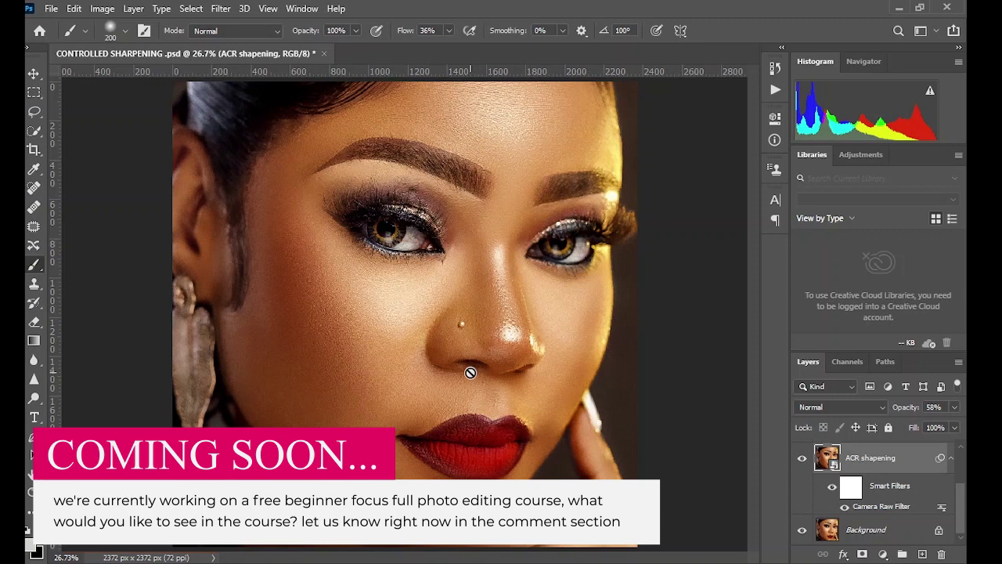
With the ACR shapening layer hidden, duplicate the Background layer and name the copy "Smart shapen"
left_click(801, 459)
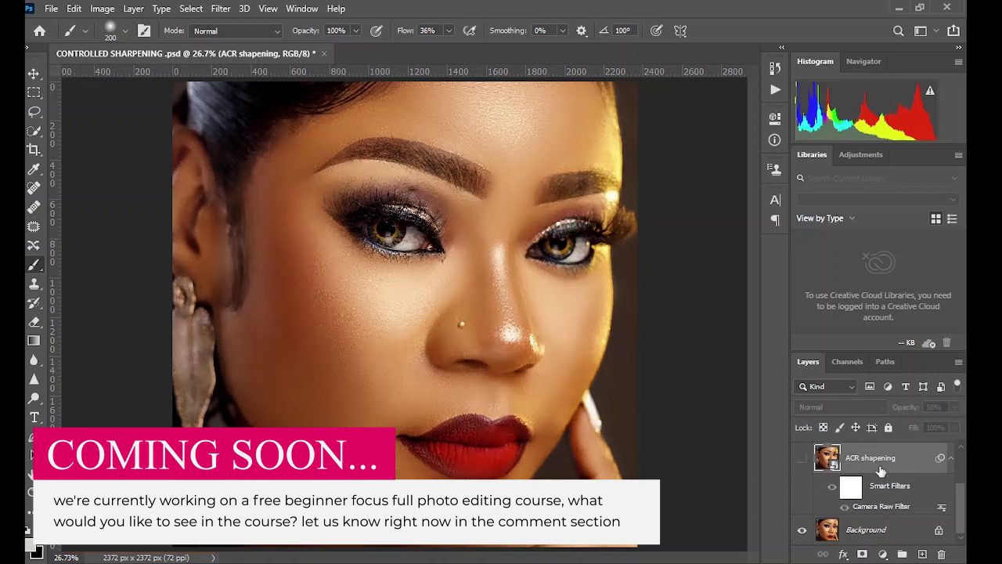
left_click_drag(908, 530, 924, 554)
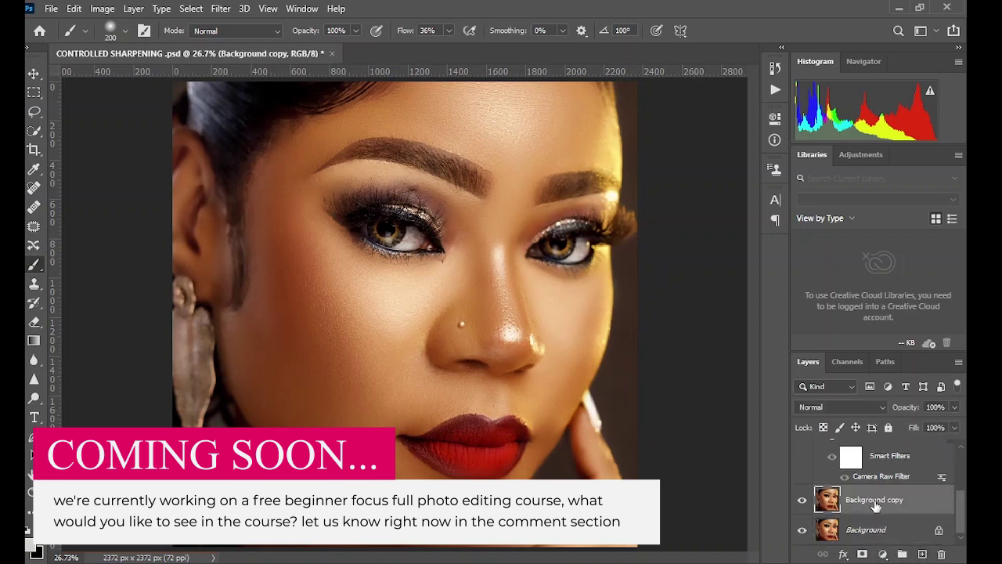
double_click(873, 501)
type("Smart")
type(" shar")
key("BackSpace")
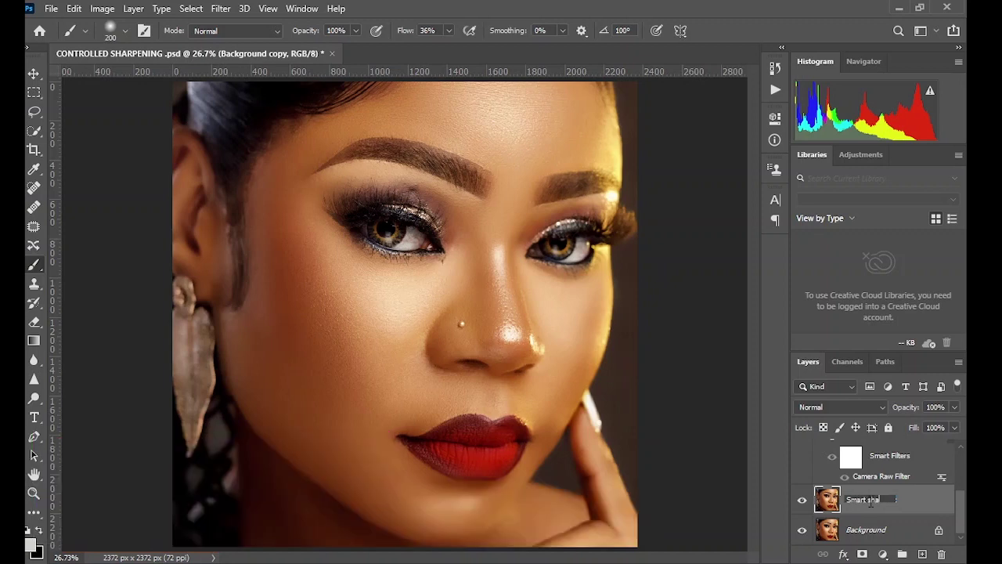
type("pen")
key("Return")
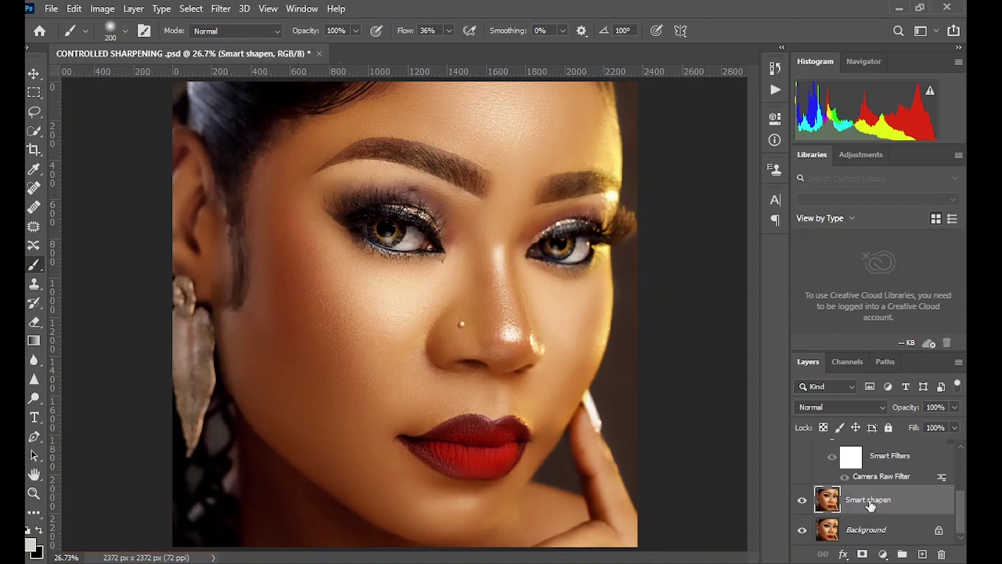
Convert the Smart shapen layer to a smart object and open the Smart Sharpen filter for it
right_click(870, 505)
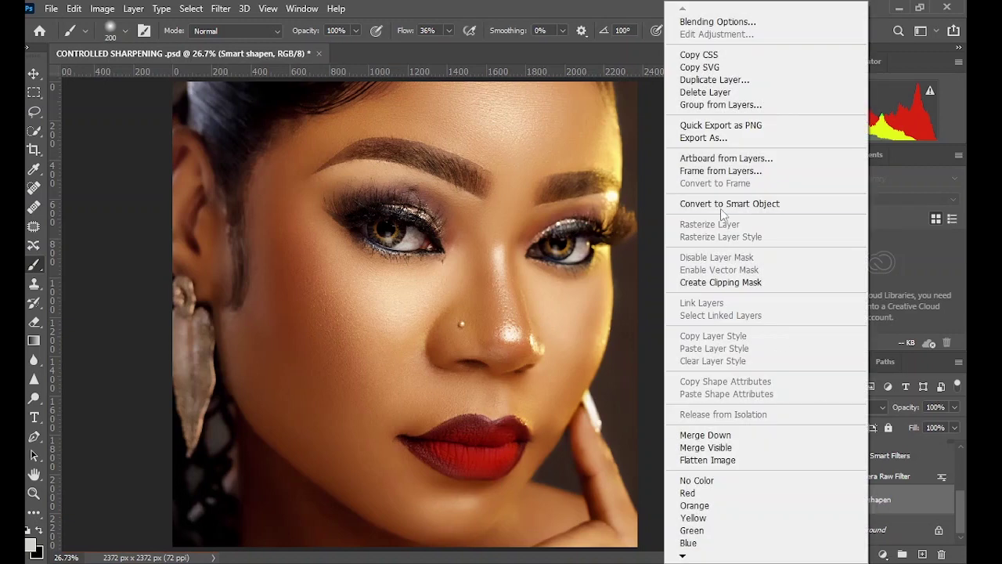
left_click(719, 204)
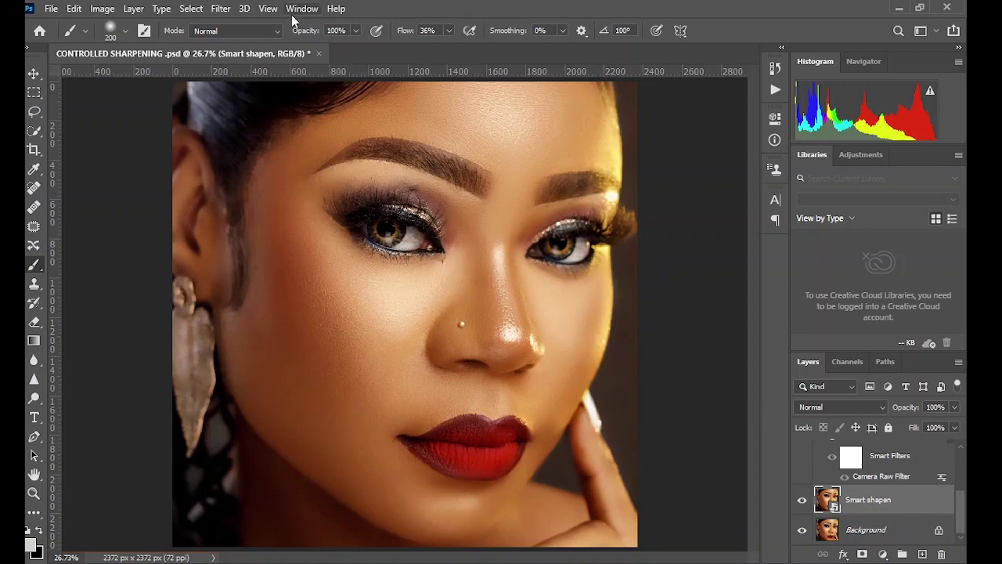
left_click(220, 8)
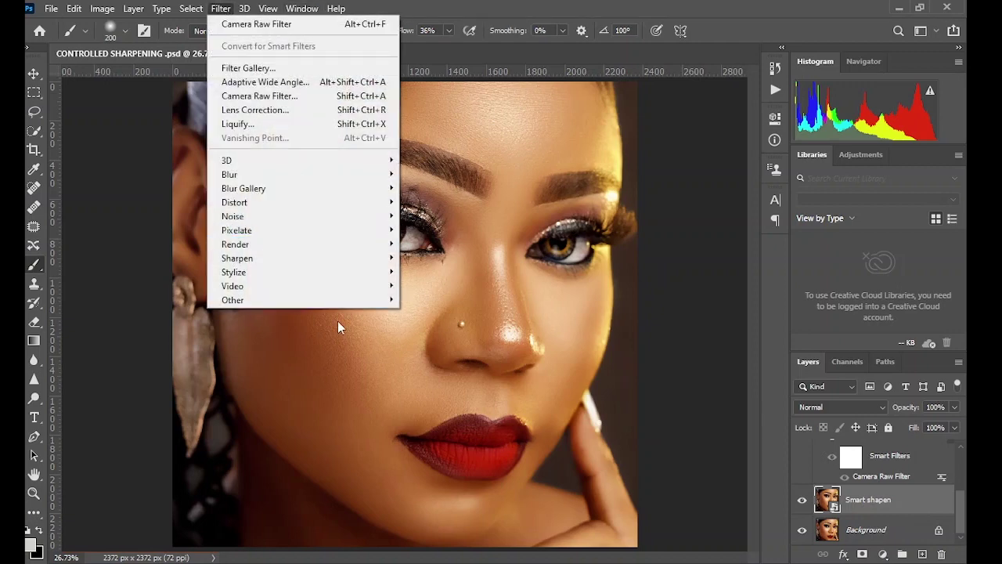
mouse_move(341, 274)
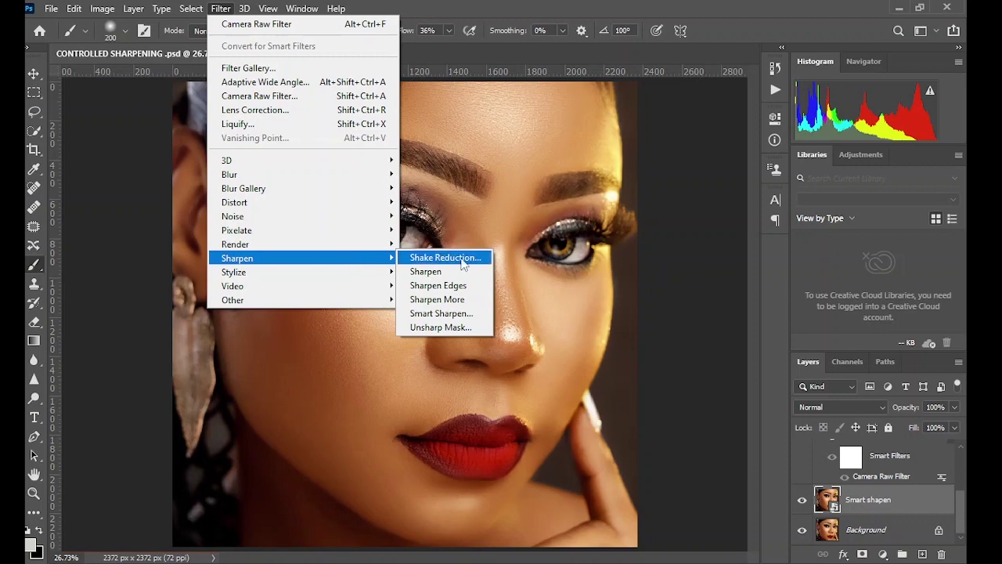
left_click(443, 313)
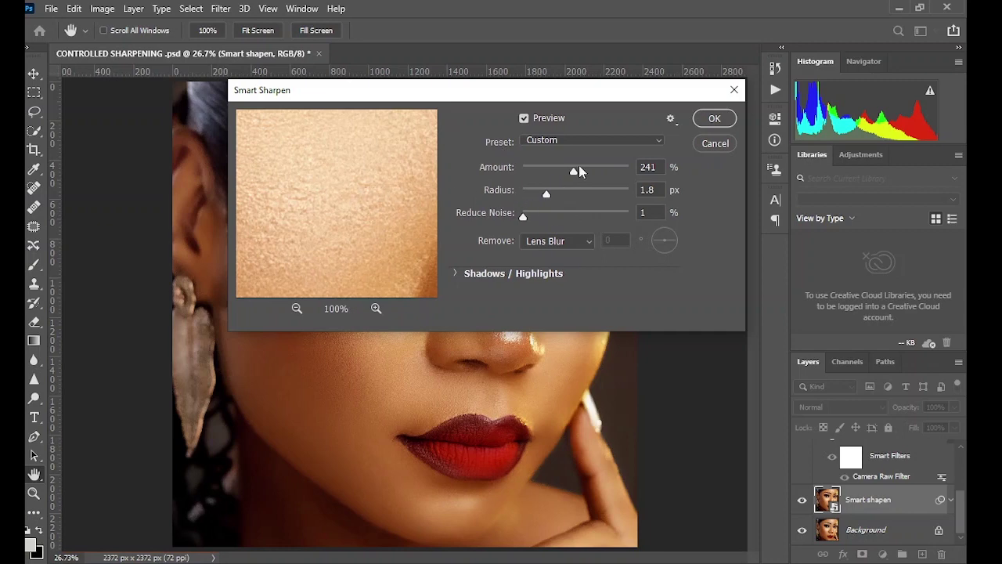
Set the Smart Sharpen Amount to 459%, Radius to 17.7 px and Reduce Noise to 0%
left_click_drag(577, 176, 620, 173)
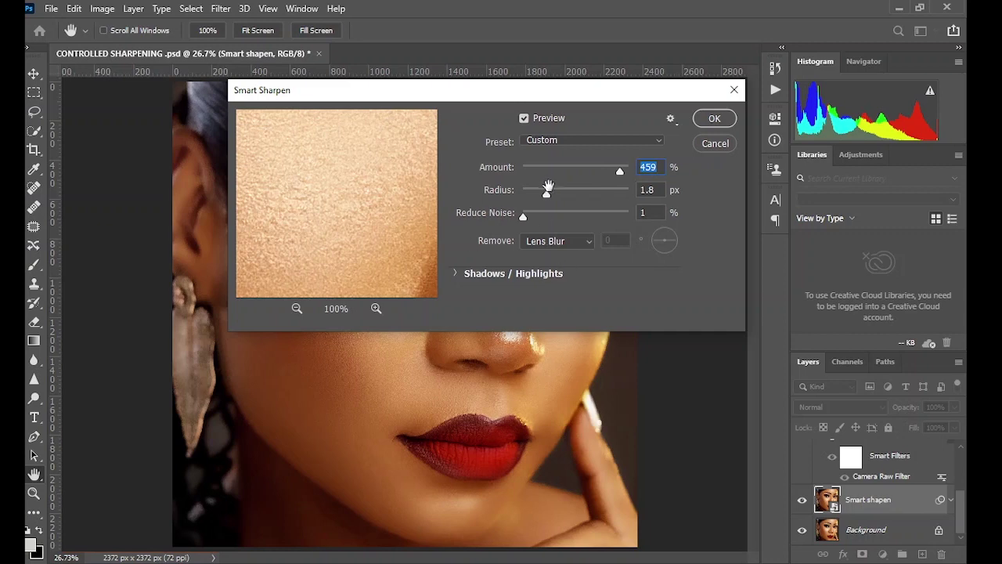
left_click_drag(547, 195, 597, 204)
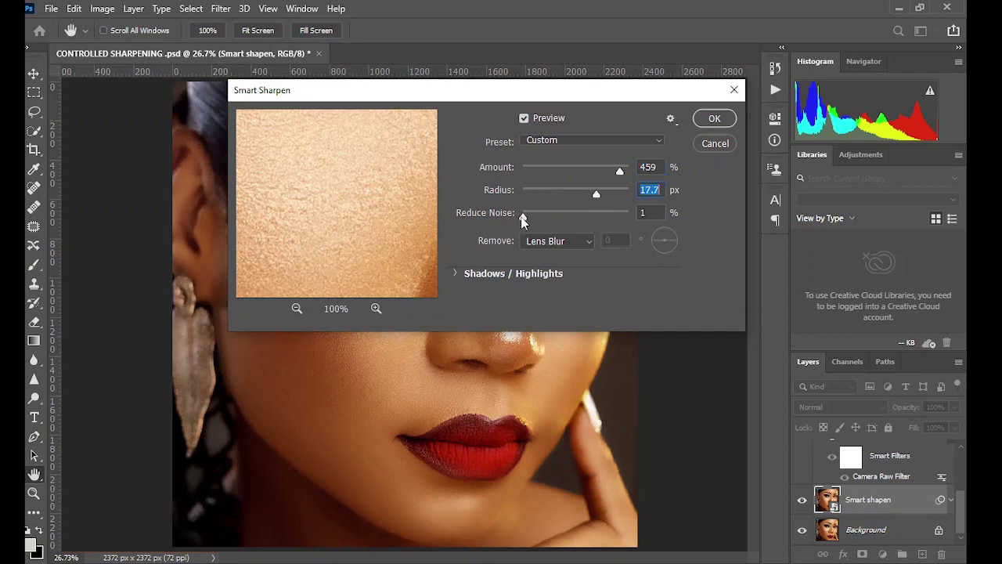
left_click_drag(523, 216, 502, 216)
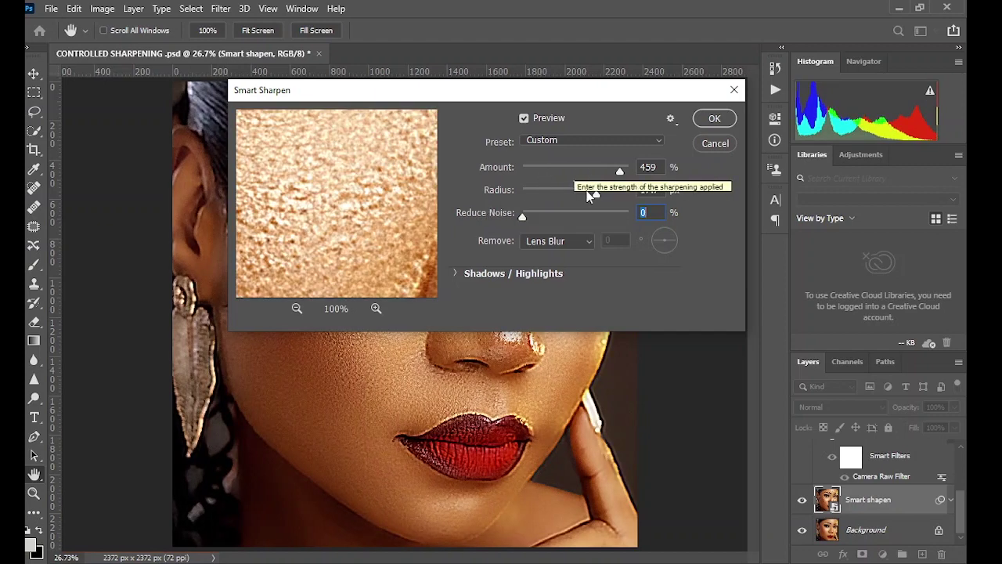
Reduce the Smart Sharpen Radius to 3.4 px and the Amount to 186%
left_click_drag(600, 195, 568, 201)
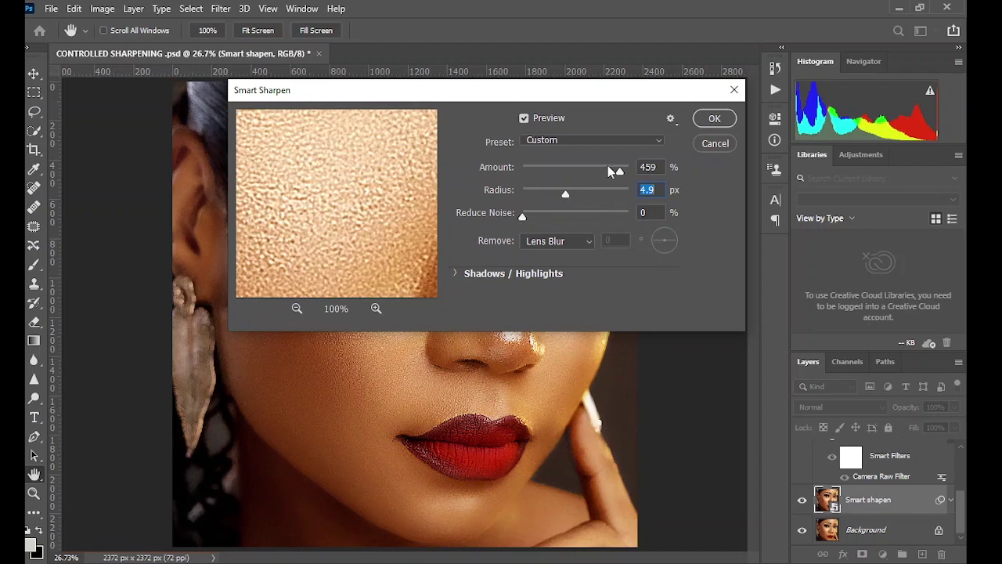
left_click_drag(618, 169, 558, 191)
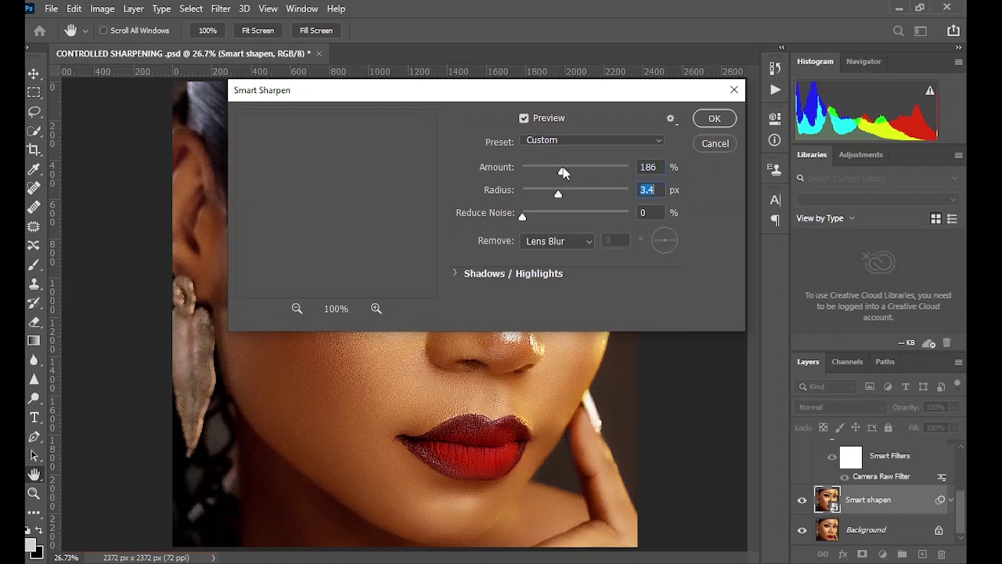
left_click(563, 167)
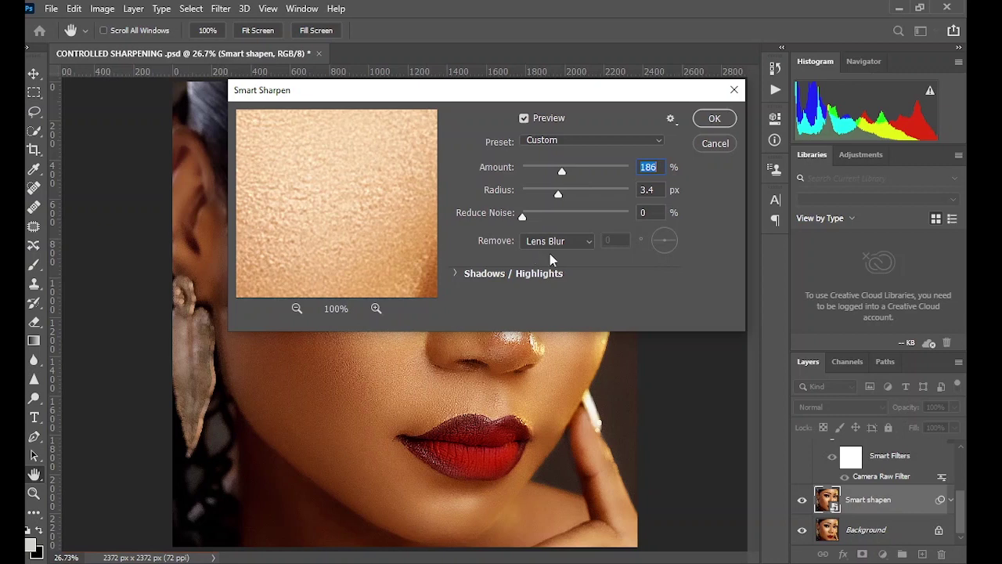
Check the blur removal options, keep Lens Blur, fine-tune the Amount and apply the Smart Sharpen filter
left_click(552, 241)
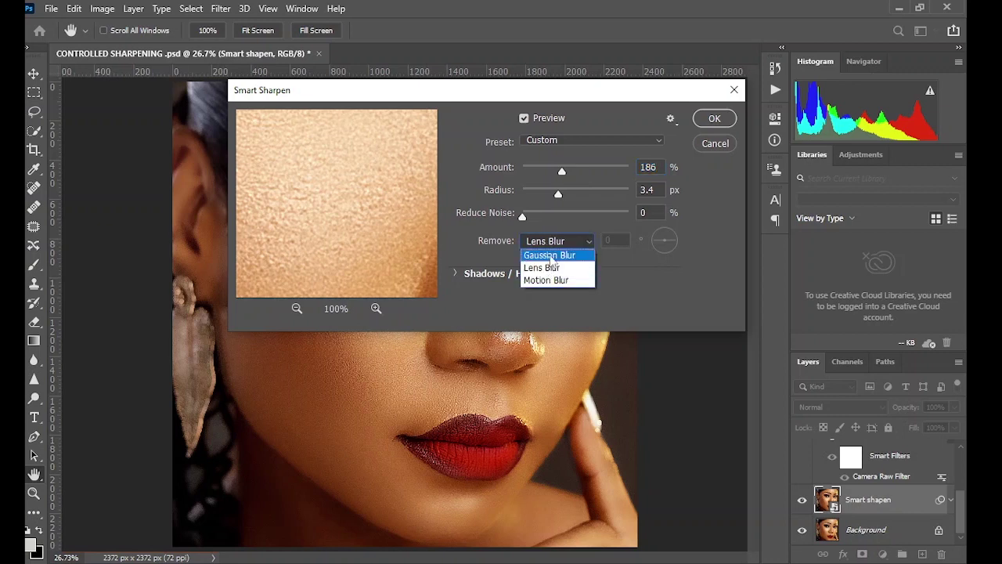
left_click(552, 241)
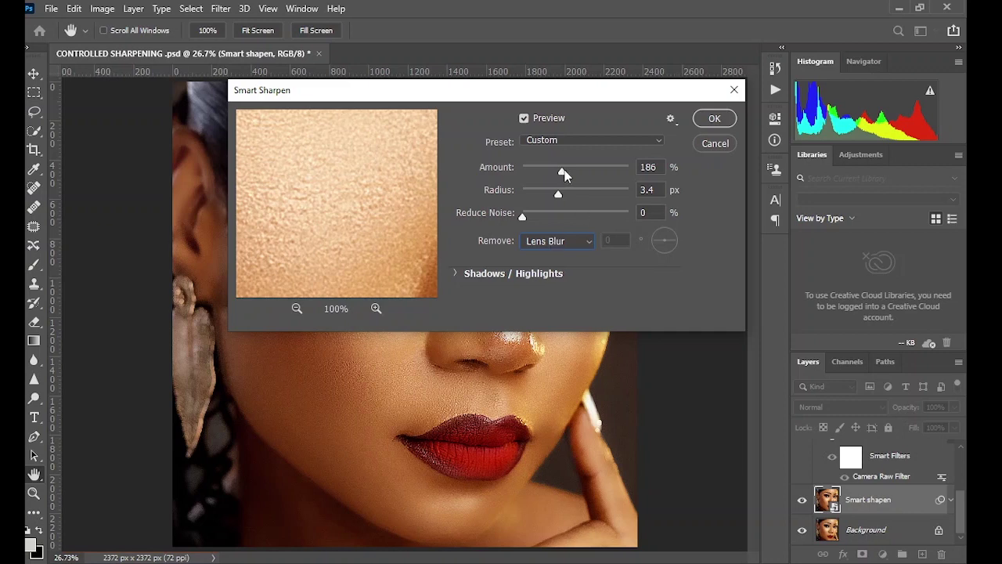
left_click_drag(563, 171, 566, 173)
left_click(696, 120)
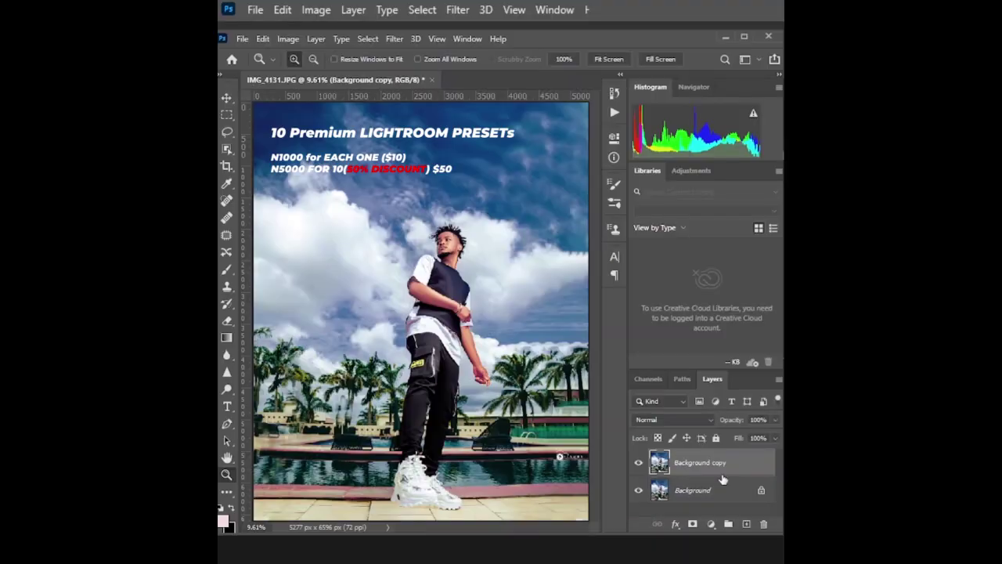
Open the Camera Raw Filter on the IMG_4131.JPG Background copy, load a preset settings file and lower the Saturation to -19
left_click(393, 38)
left_click(447, 117)
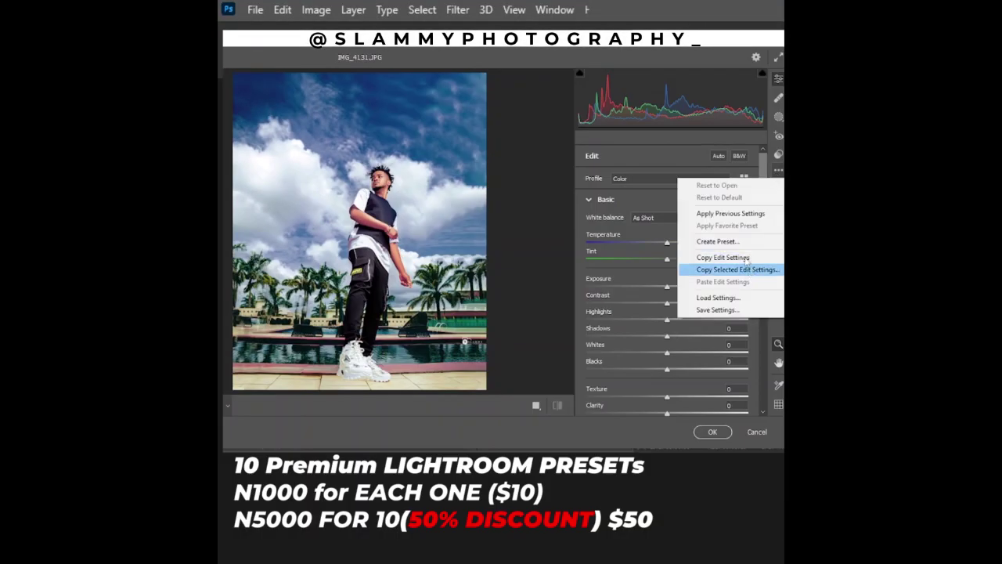
left_click(716, 293)
left_click(425, 290)
scroll(645, 305, "down", 3)
left_click_drag(667, 361, 652, 360)
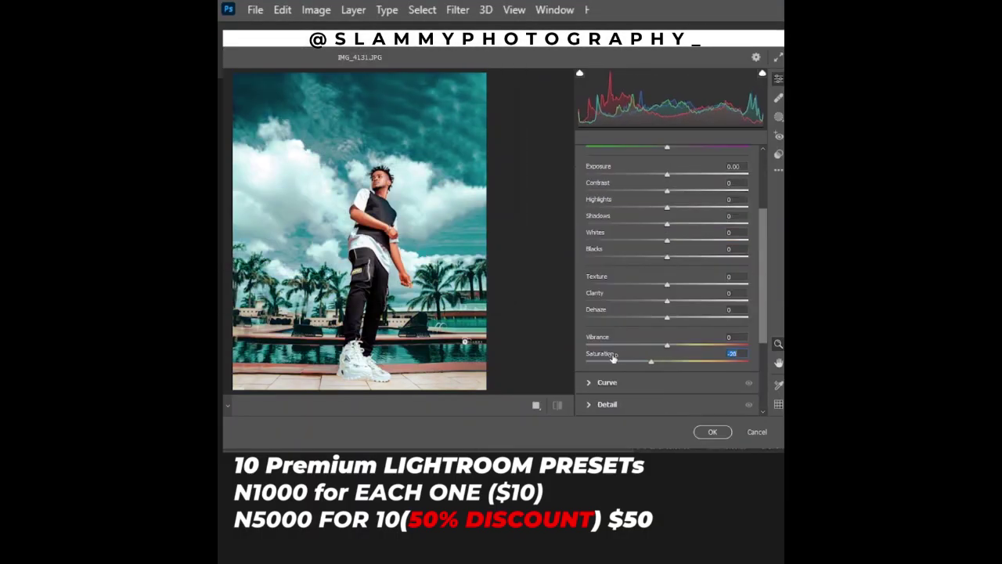
Compare the before and after versions of the full-length photo side by side and return to the single view
left_click(536, 407)
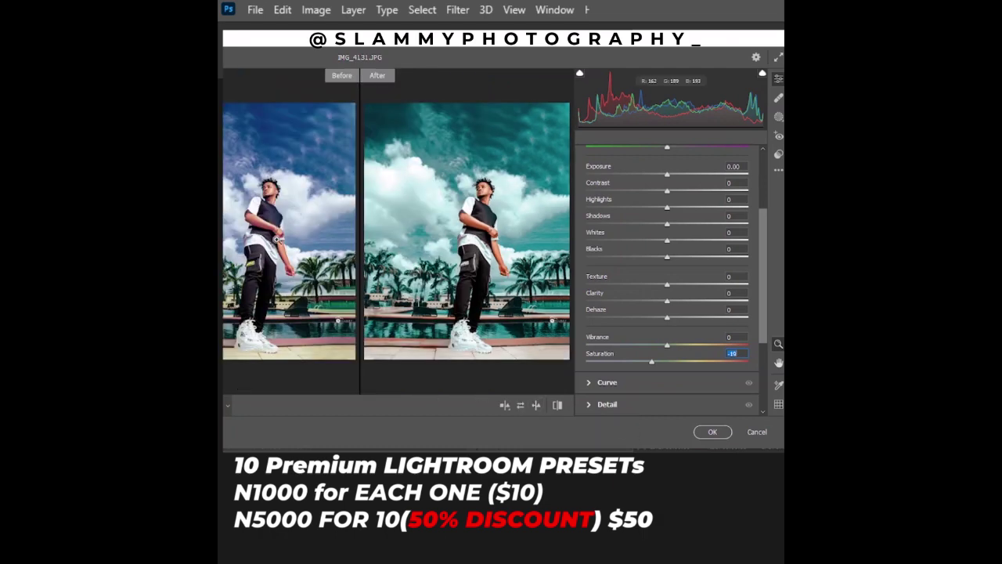
left_click(510, 406)
left_click(510, 405)
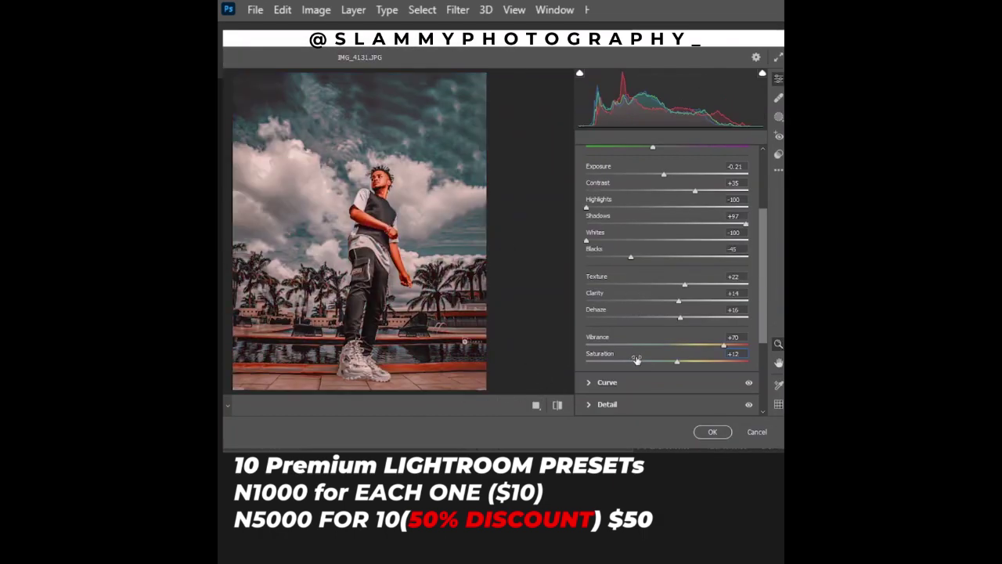
Set the Saturation to -52 and the Vibrance to +45 for the photo with the darker preset
mouse_move(636, 360)
left_mouse_down()
mouse_move(594, 361)
mouse_move(624, 361)
left_mouse_up()
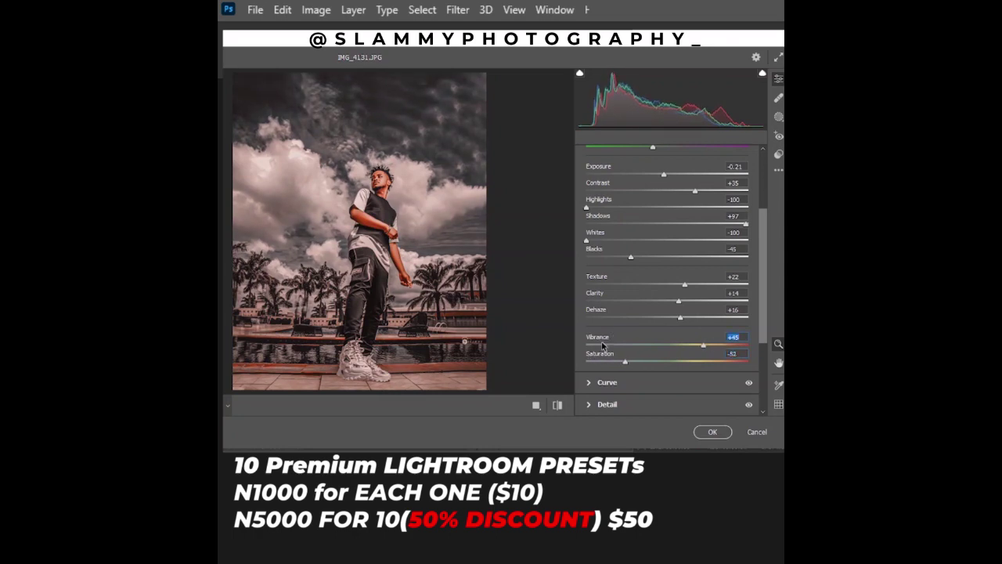